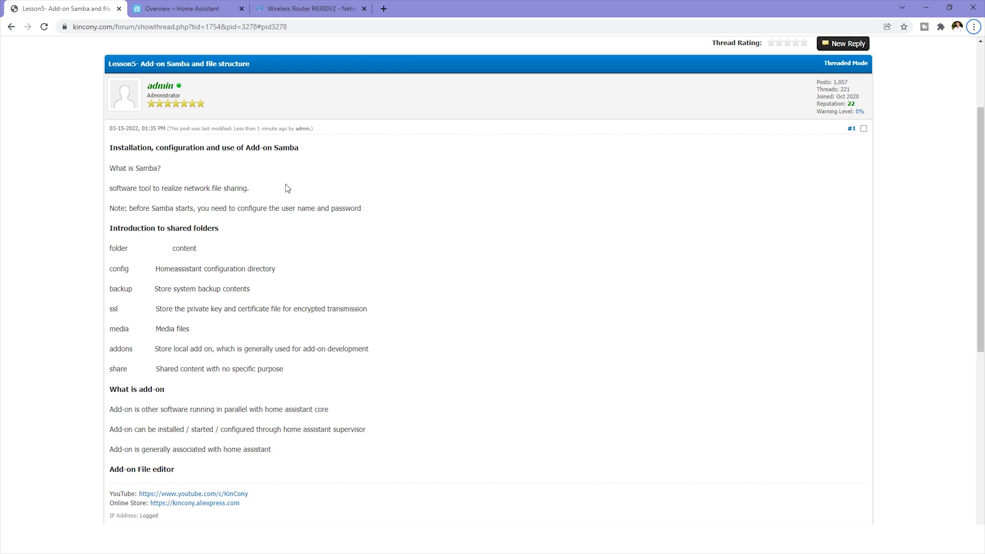
# Step: Highlight the 'What is Samba?' question and its definition in the Samba lesson post
pyautogui.moveTo(310, 149); pyautogui.dragTo(275, 148)
pyautogui.moveTo(180, 471); pyautogui.dragTo(142, 470)
pyautogui.click(205, 165)
pyautogui.moveTo(116, 167); pyautogui.dragTo(169, 172)
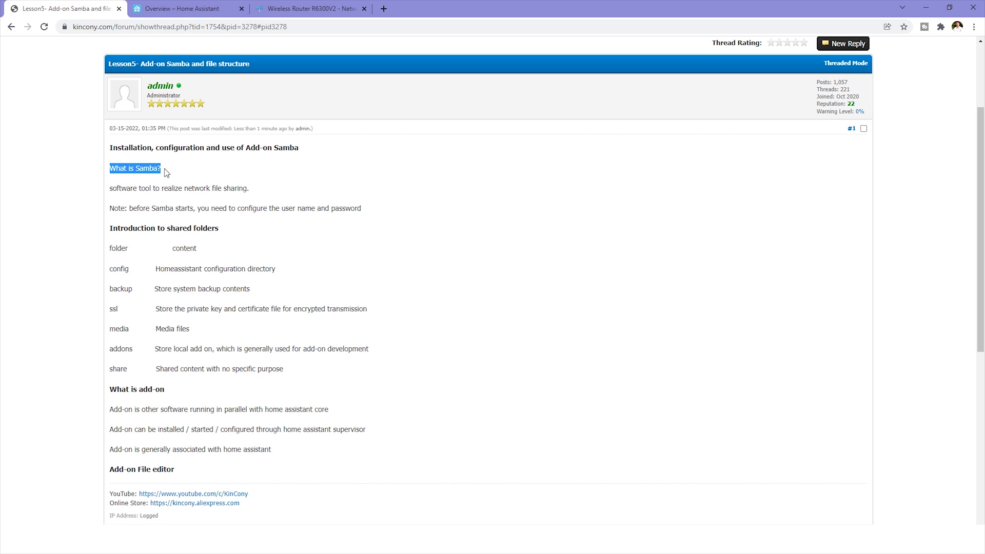
pyautogui.moveTo(108, 188); pyautogui.dragTo(268, 193)
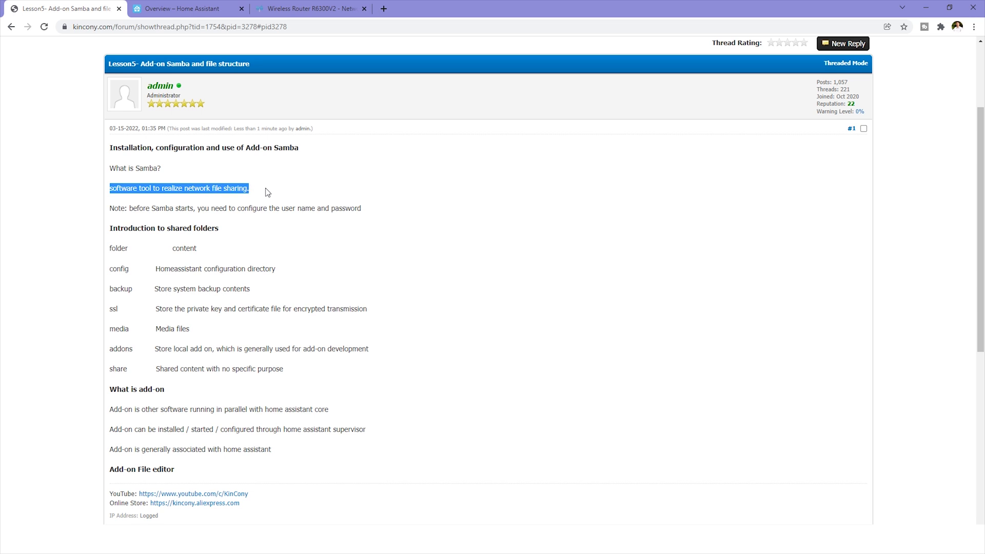
pyautogui.click(268, 193)
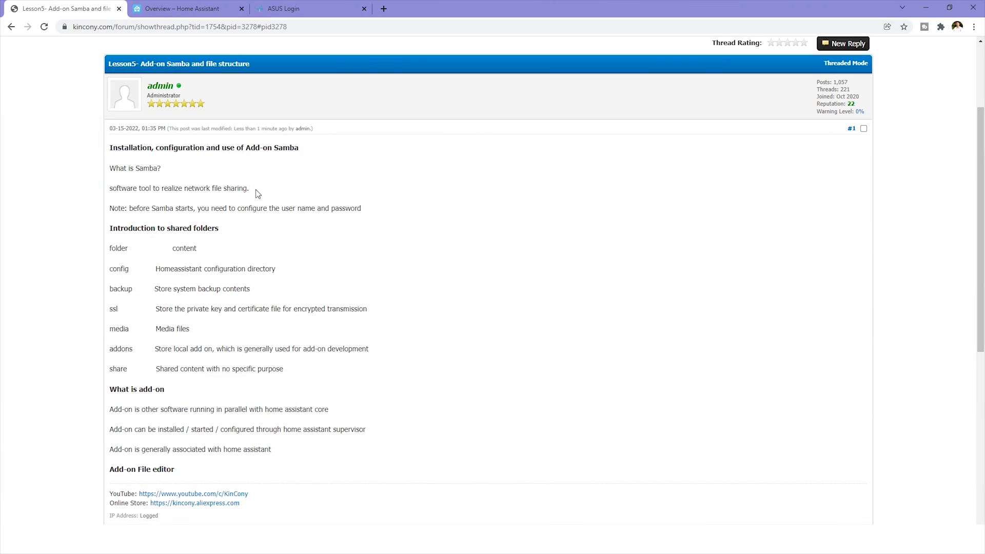
# Step: Highlight 'Samba' in the post heading again, then switch to the Home Assistant Overview tab
pyautogui.moveTo(301, 152); pyautogui.dragTo(275, 154)
pyautogui.click(271, 147)
pyautogui.moveTo(276, 147); pyautogui.dragTo(300, 150)
pyautogui.click(195, 8)
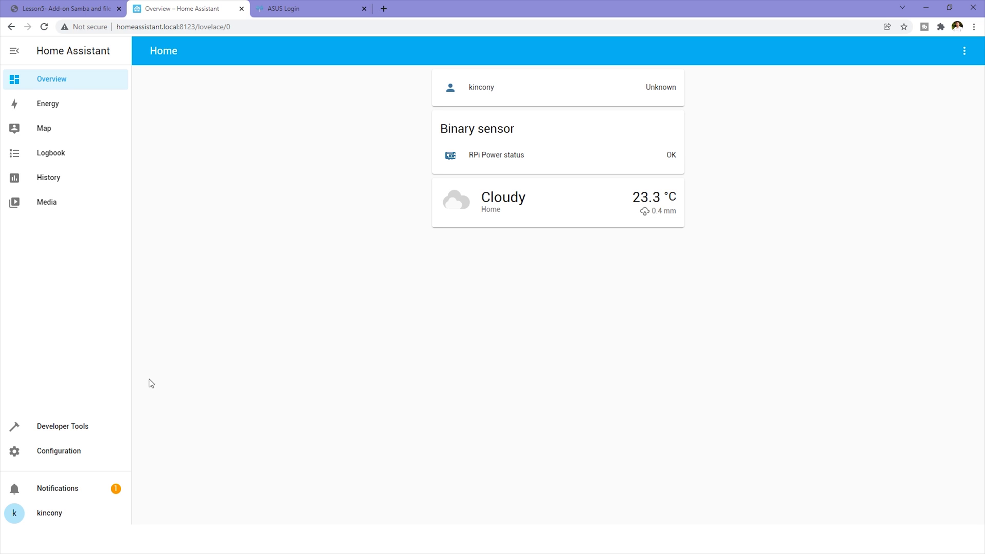
# Step: Install the Samba share add-on (9.5.1) from the Supervisor add-on store
pyautogui.click(83, 454)
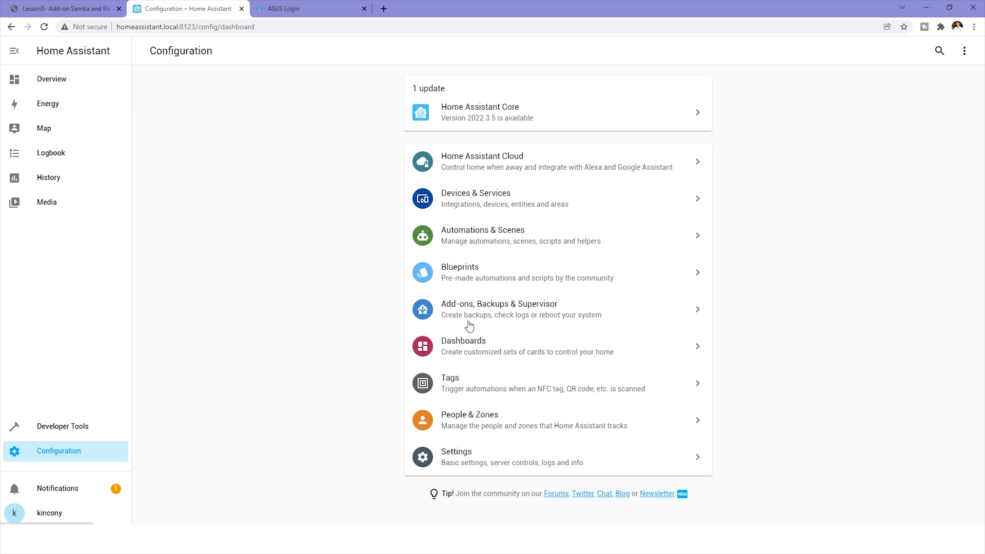
pyautogui.click(528, 311)
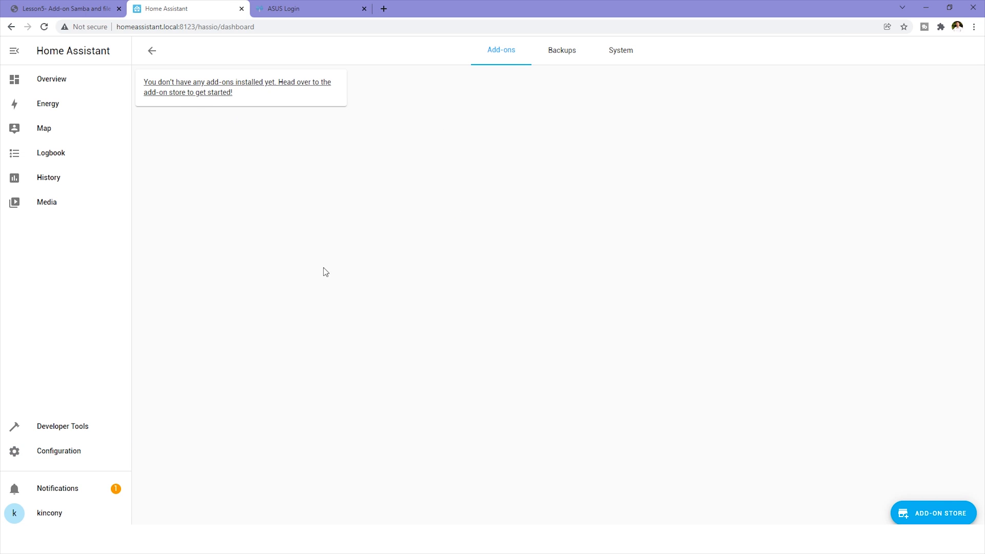
pyautogui.click(227, 88)
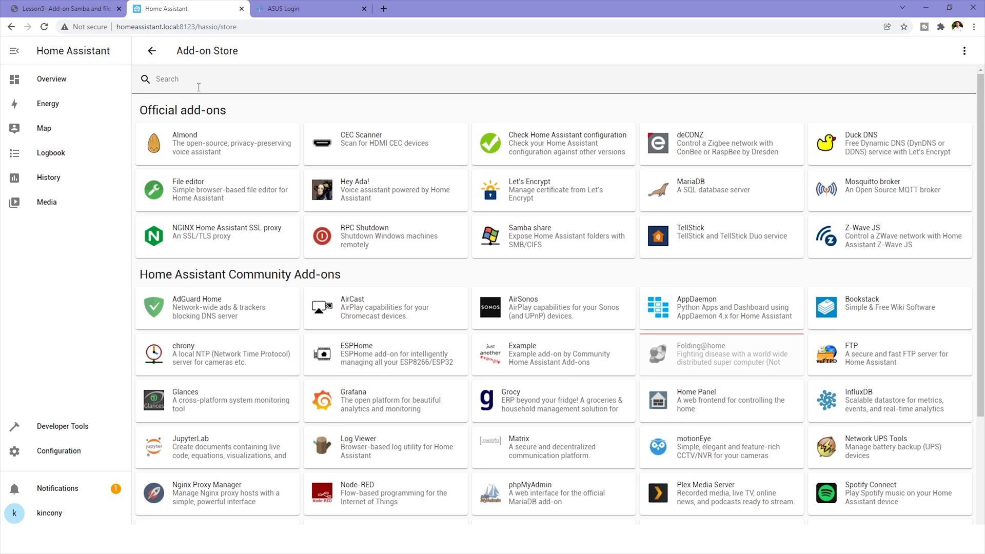
pyautogui.click(158, 79)
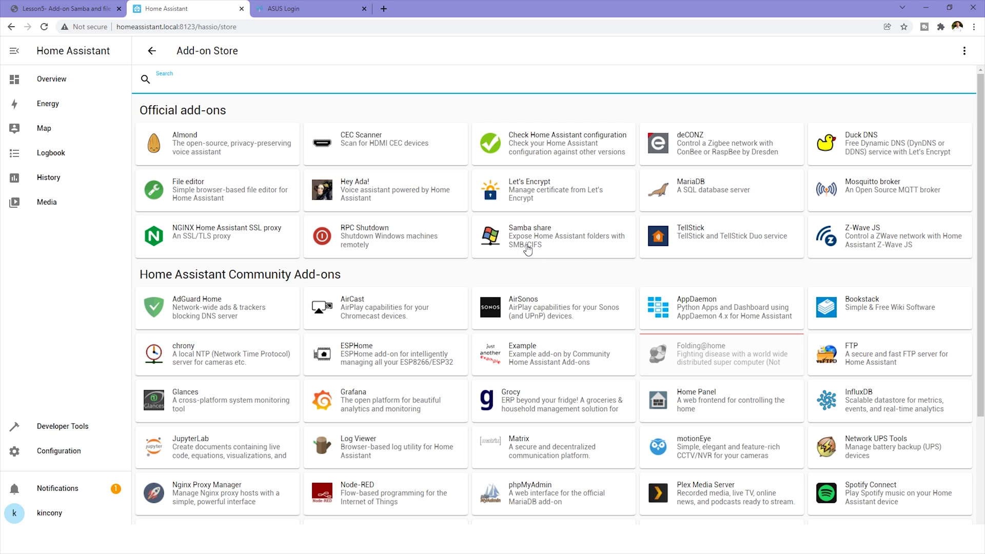
pyautogui.click(554, 249)
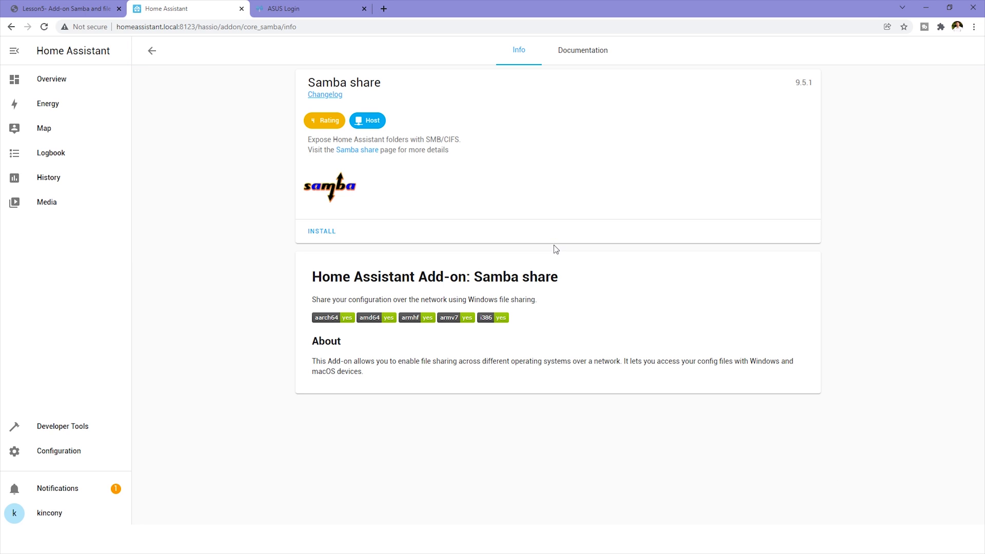
pyautogui.click(333, 234)
# Step: Highlight the forum note about configuring user name and password, then return to the installed Samba share add-on
pyautogui.click(76, 8)
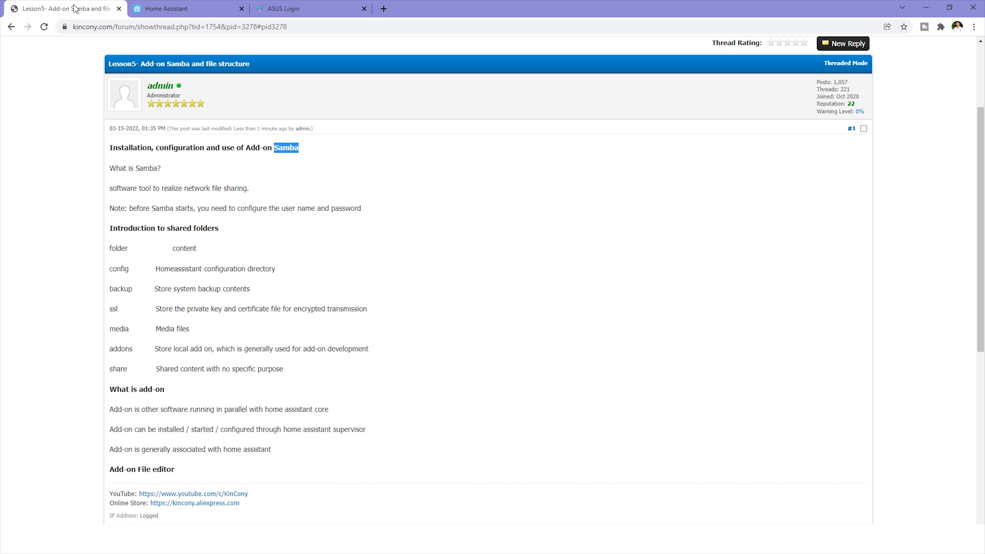
pyautogui.click(135, 203)
pyautogui.moveTo(132, 208); pyautogui.dragTo(369, 212)
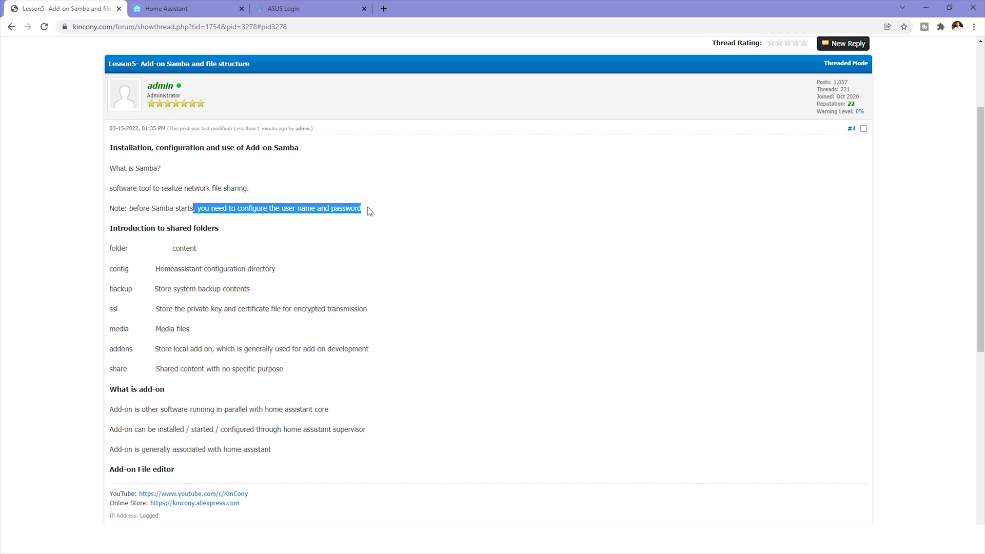
pyautogui.click(370, 211)
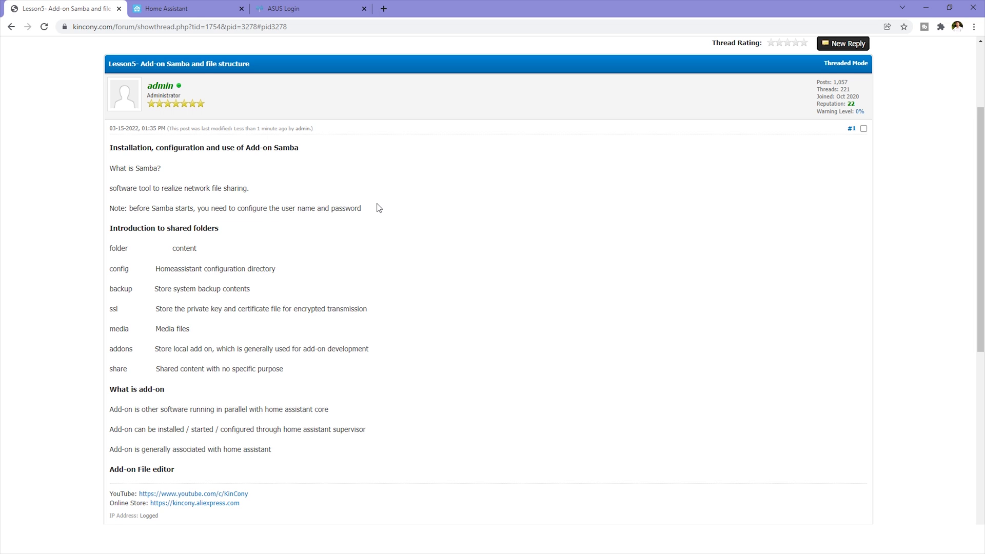
pyautogui.click(189, 6)
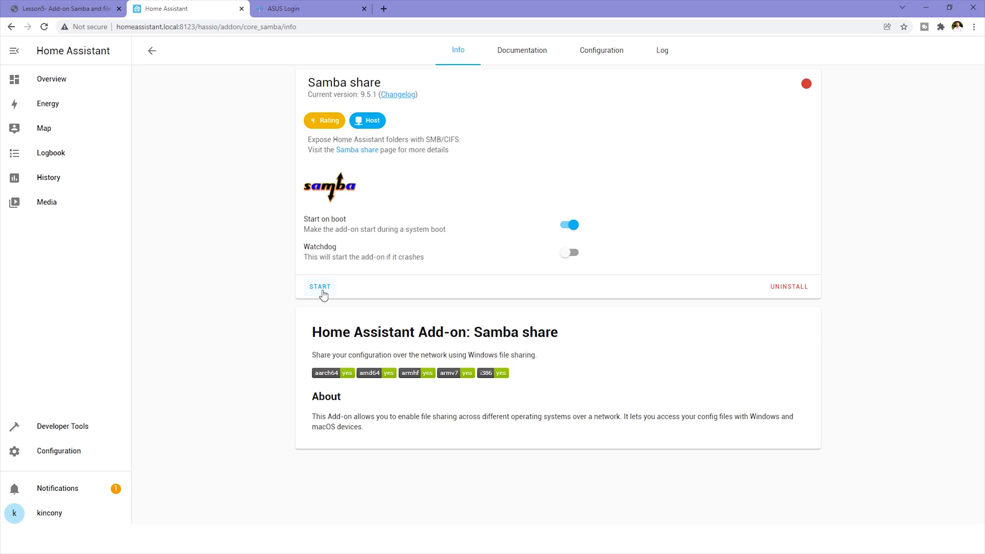
# Step: Replace the username and null password values in the Samba share add-on's YAML options
pyautogui.click(606, 55)
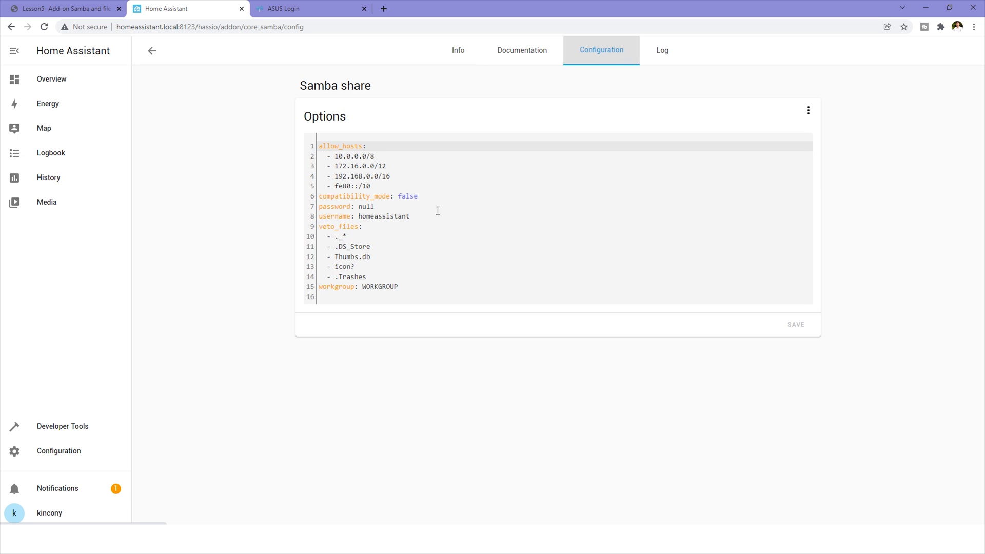
pyautogui.moveTo(409, 216); pyautogui.dragTo(322, 219)
pyautogui.moveTo(376, 206); pyautogui.dragTo(314, 207)
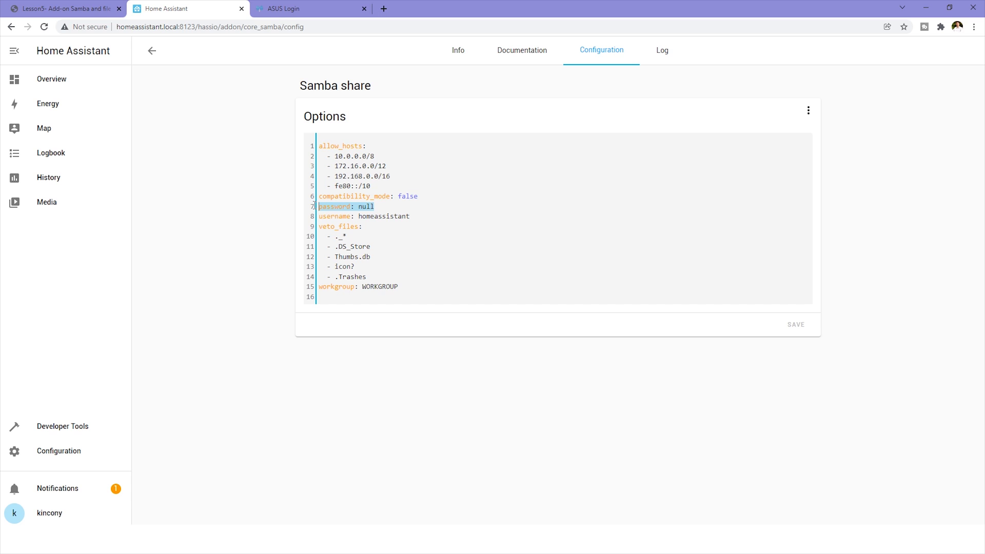
pyautogui.click(421, 215)
pyautogui.press('BackSpace')
pyautogui.press('BackSpace')
pyautogui.press('BackSpace')
pyautogui.press('BackSpace')
pyautogui.press('BackSpace')
pyautogui.press('BackSpace')
pyautogui.press('BackSpace')
pyautogui.press('BackSpace')
pyautogui.press('BackSpace')
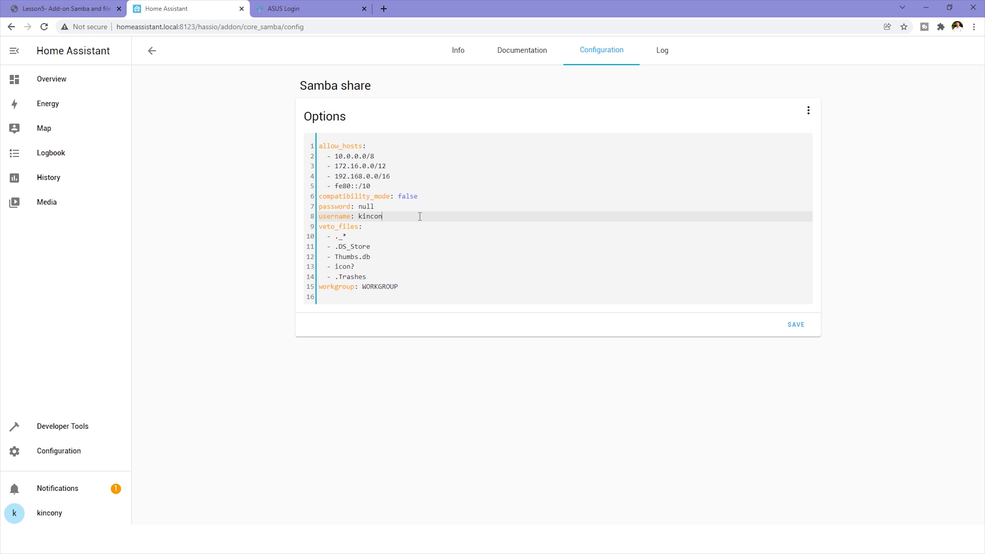
pyautogui.click(393, 207)
pyautogui.press('BackSpace')
pyautogui.write('""')
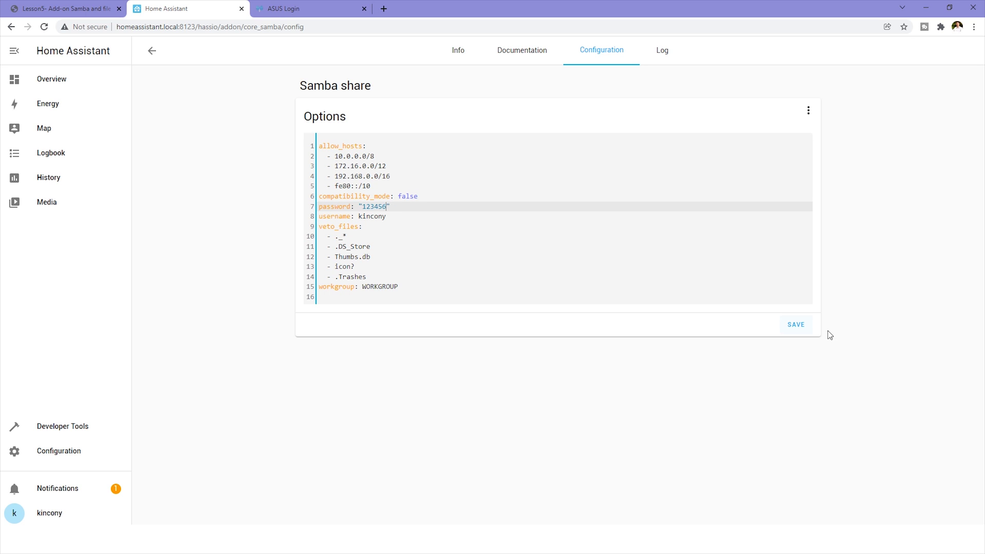
# Step: Save the new Samba credentials and go back to the add-on's Info page
pyautogui.click(401, 217)
pyautogui.hotkey('shift', 'Home')
pyautogui.hotkey('shift', 'Up')
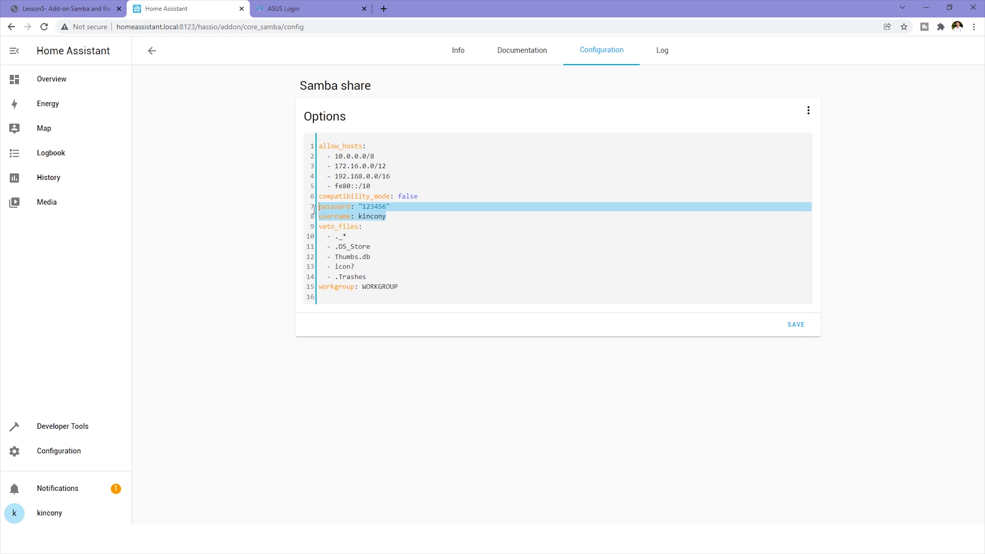
pyautogui.click(801, 327)
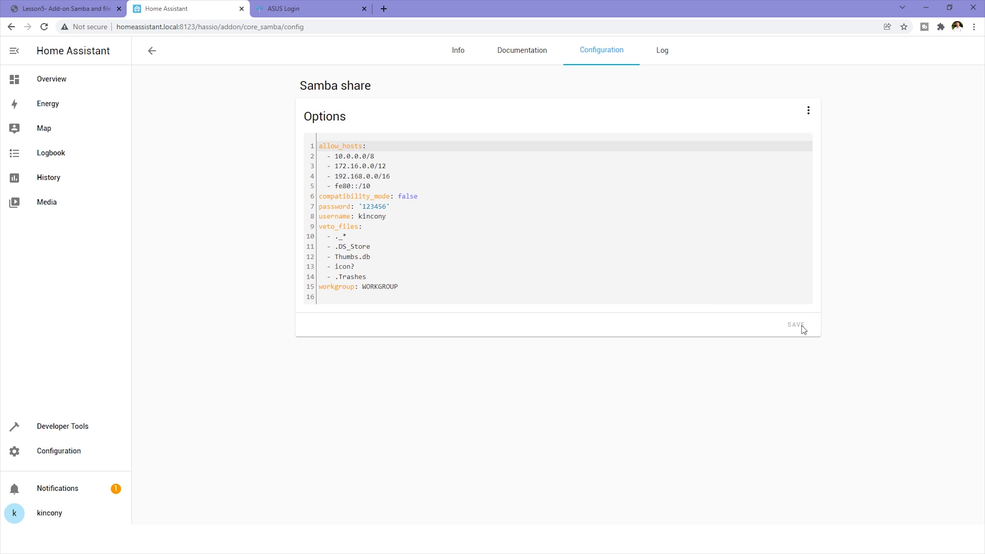
pyautogui.click(460, 52)
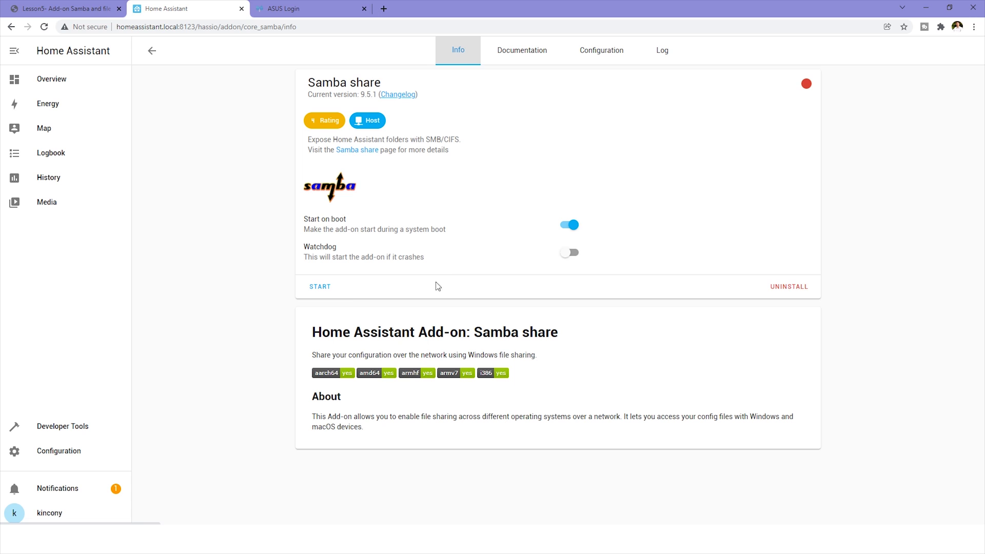
# Step: Start the Samba share add-on and switch to File Explorer
pyautogui.click(326, 287)
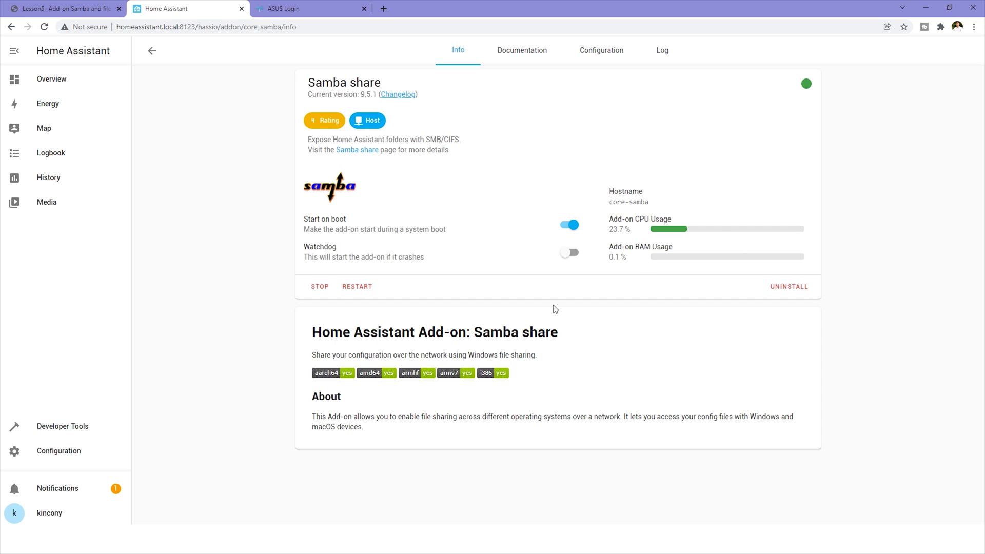
pyautogui.hotkey('alt', 'Tab')
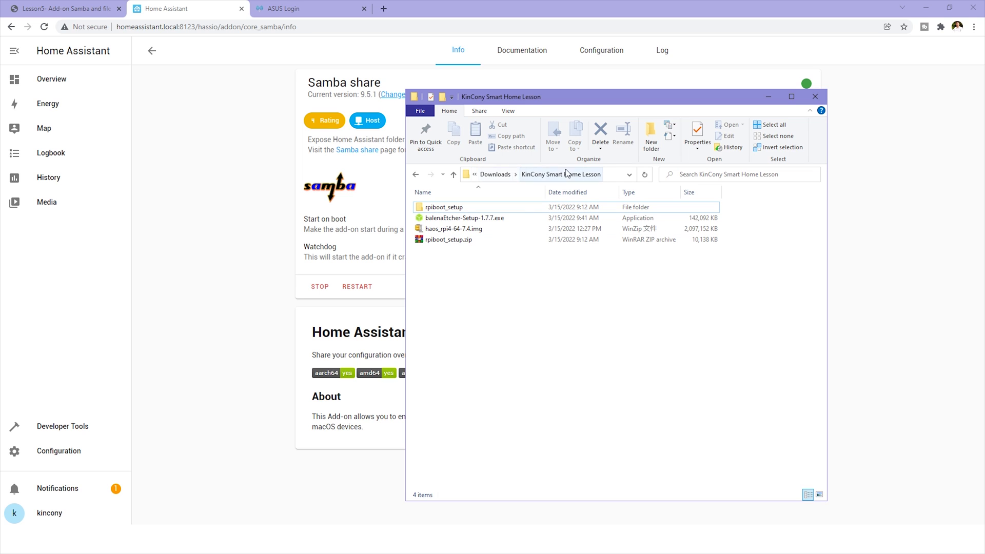
# Step: Make the Explorer folder path editable, then switch to the ASUS router login tab
pyautogui.click(609, 176)
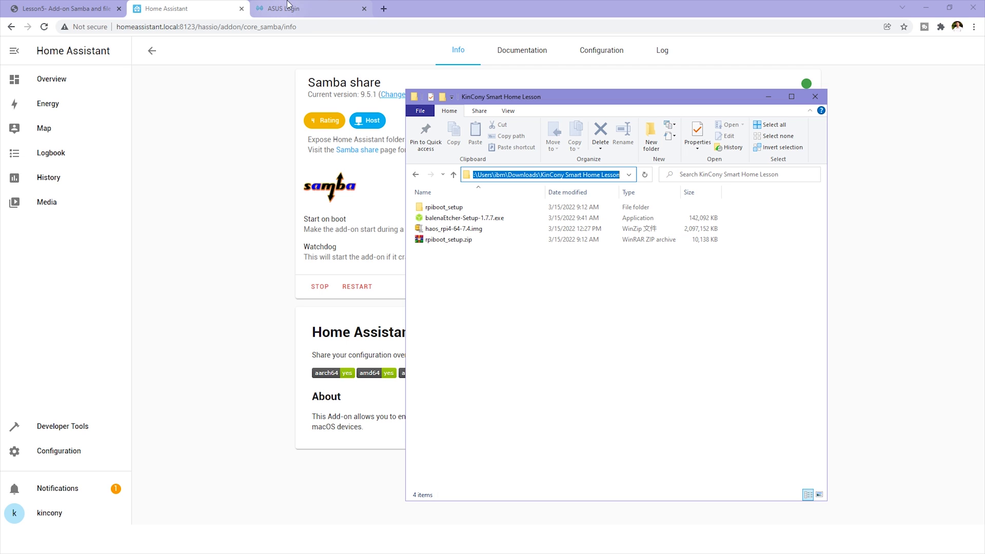
pyautogui.click(300, 11)
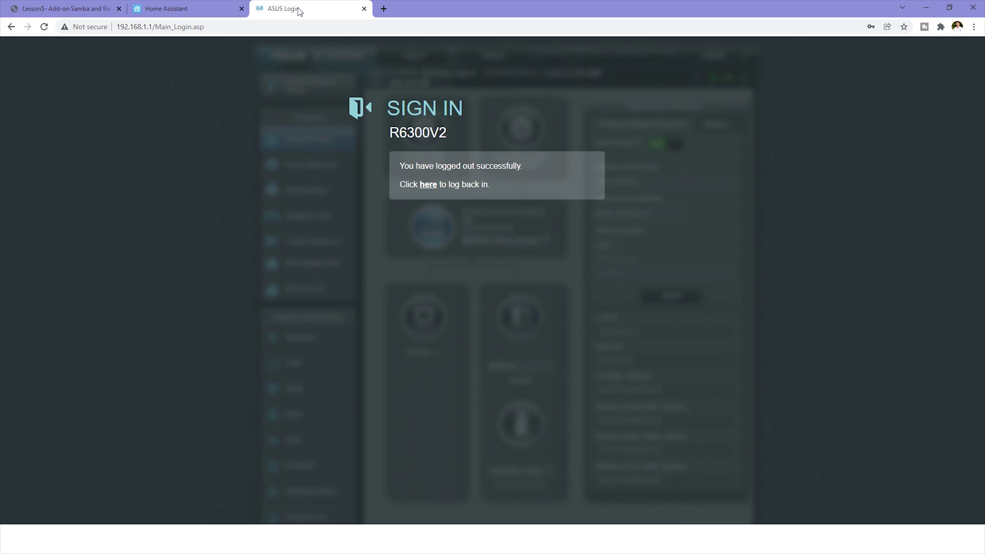
# Step: Sign in to the router with saved credentials and list clients, showing homeassistant at 192.168.1.96
pyautogui.click(429, 184)
pyautogui.click(440, 194)
pyautogui.click(440, 215)
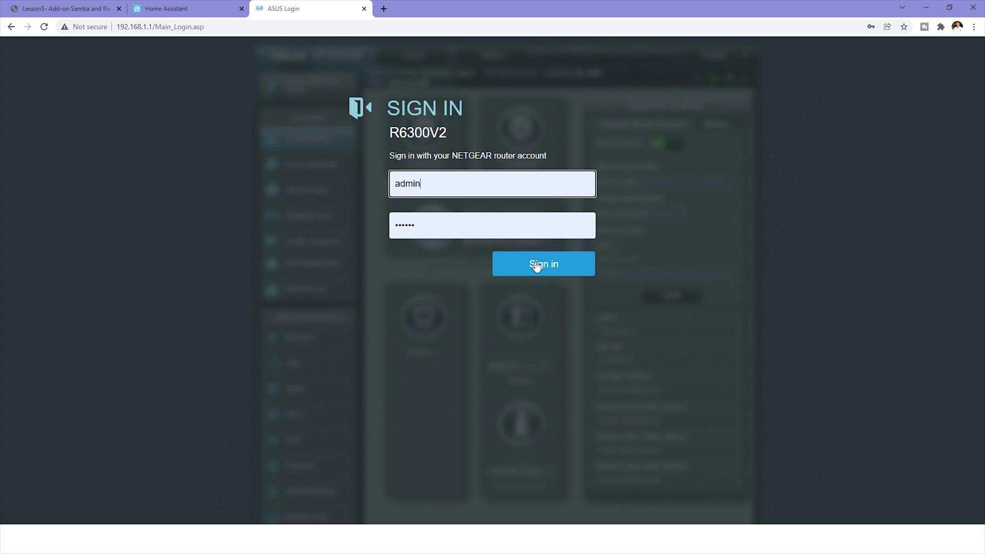
pyautogui.click(550, 264)
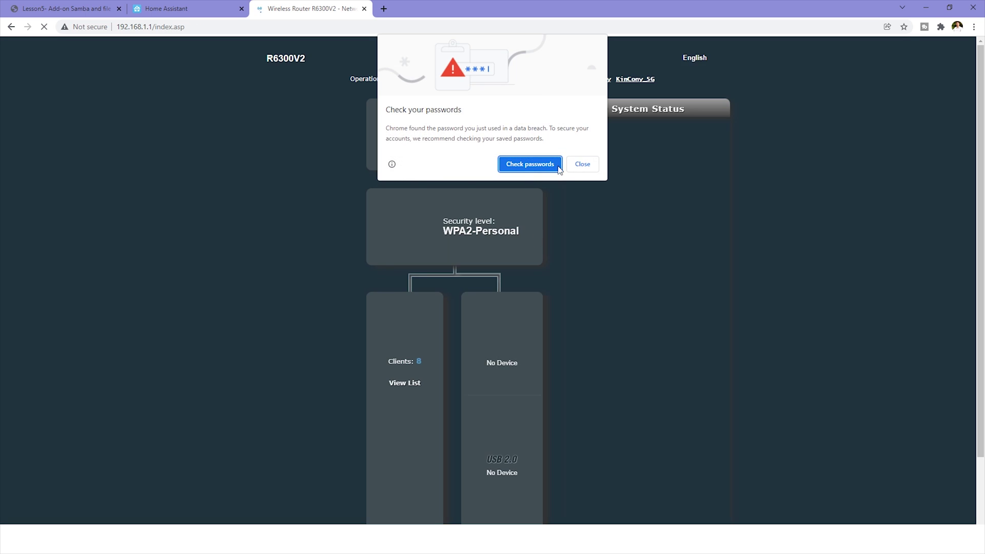
pyautogui.click(402, 383)
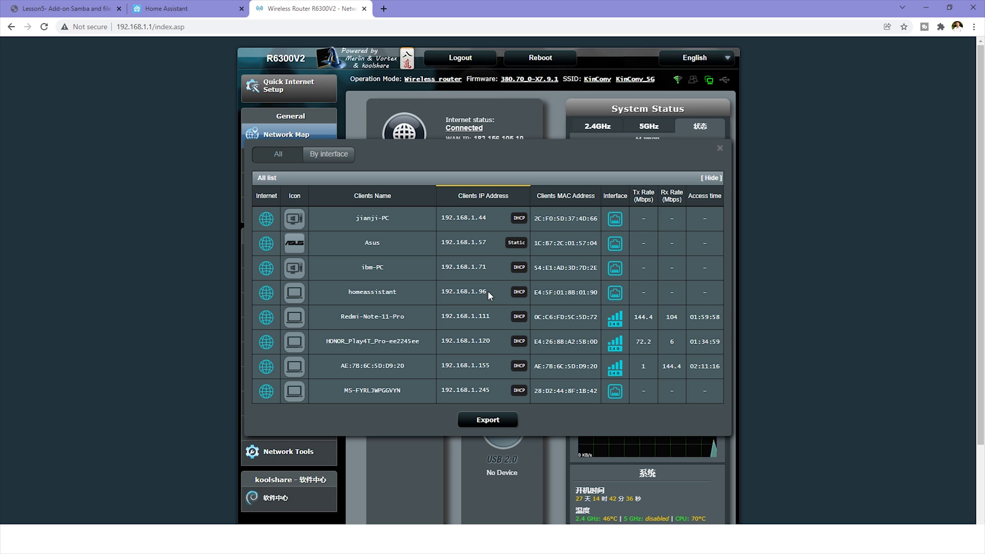
# Step: Browse to \\192.168.1.96 in File Explorer to reveal addons, backup, config, media, share and ssl
pyautogui.click(203, 9)
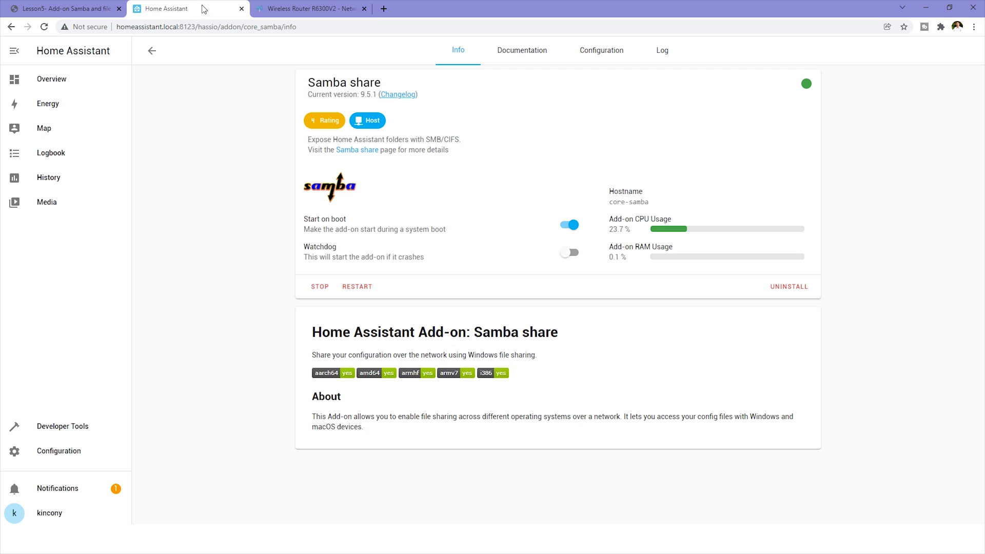
pyautogui.click(272, 493)
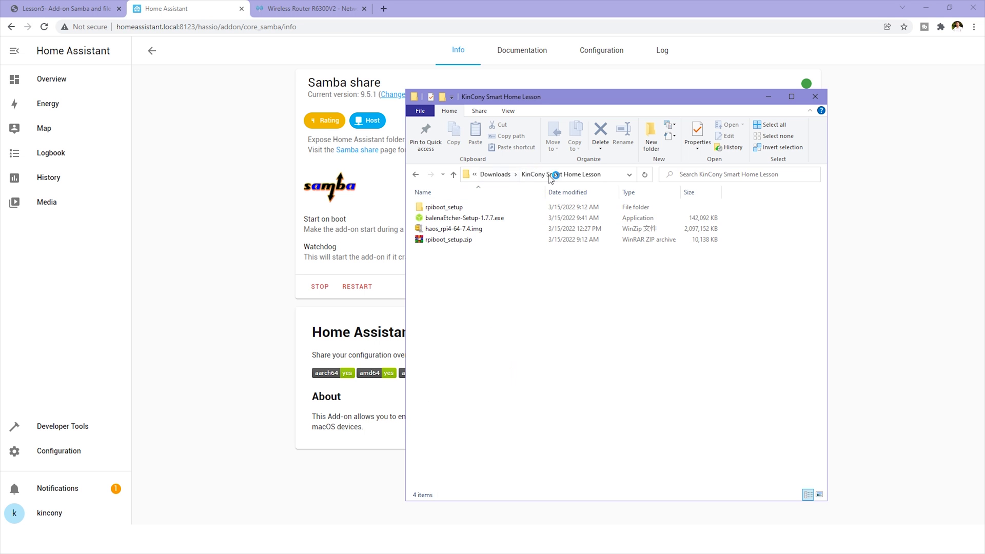
pyautogui.click(610, 172)
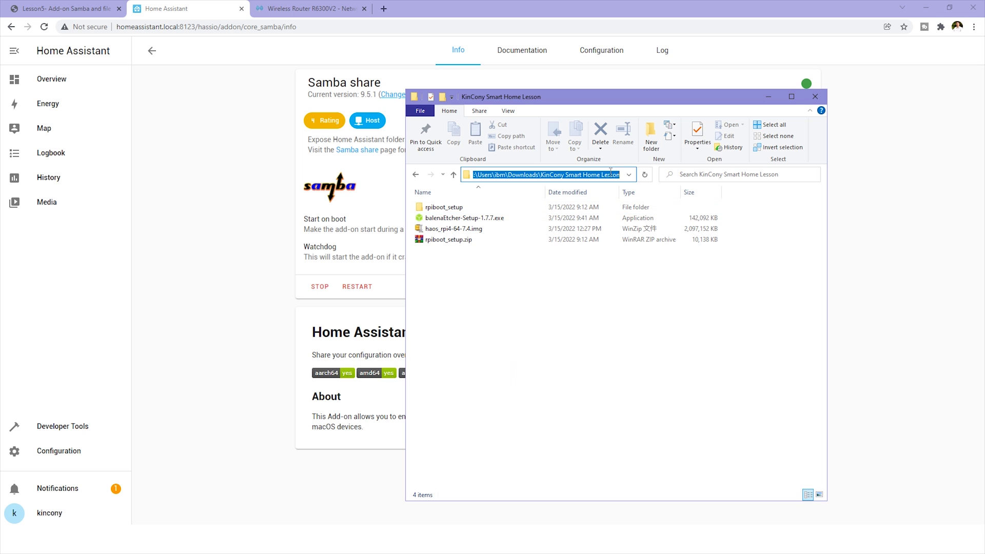
pyautogui.press('BackSpace')
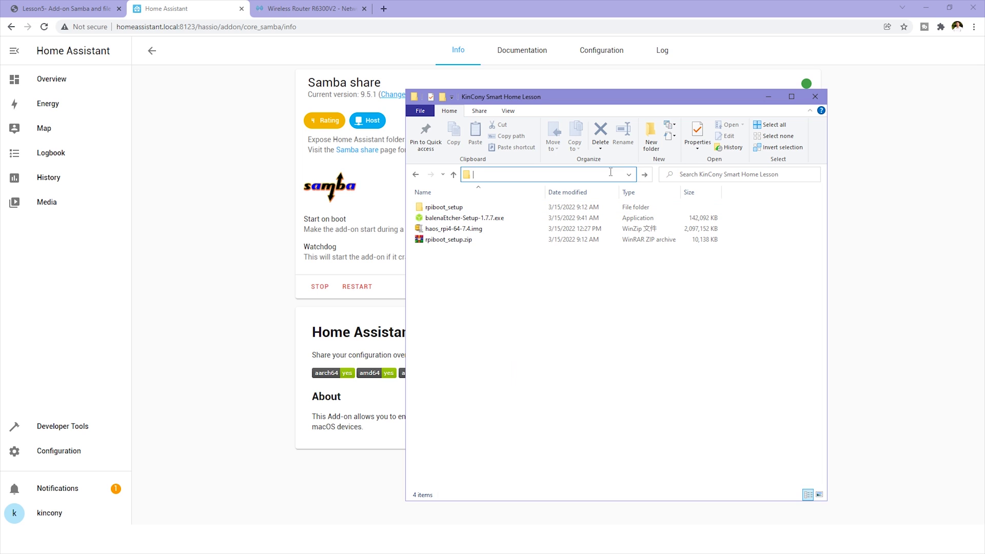
pyautogui.write('\\\\192')
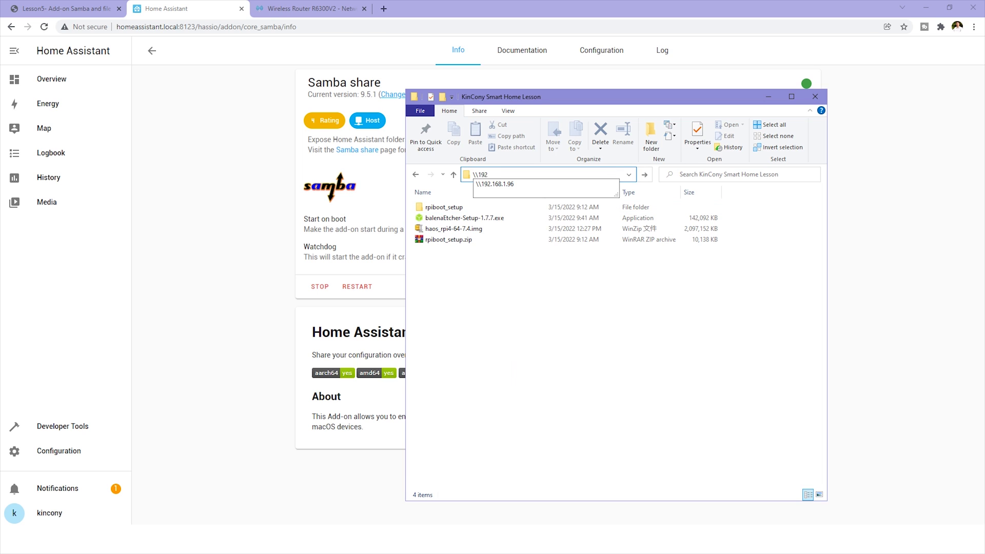
pyautogui.write('.168.1.96')
pyautogui.press('Return')
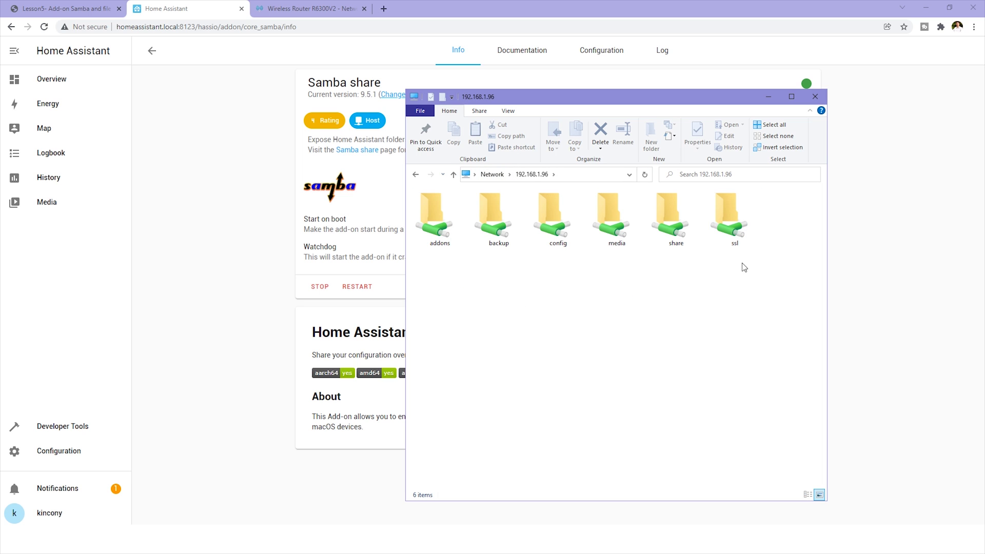
# Step: Review the Samba add-on's Configuration and Info tabs, then open the forum's shared-folder table
pyautogui.moveTo(583, 102); pyautogui.dragTo(676, 117)
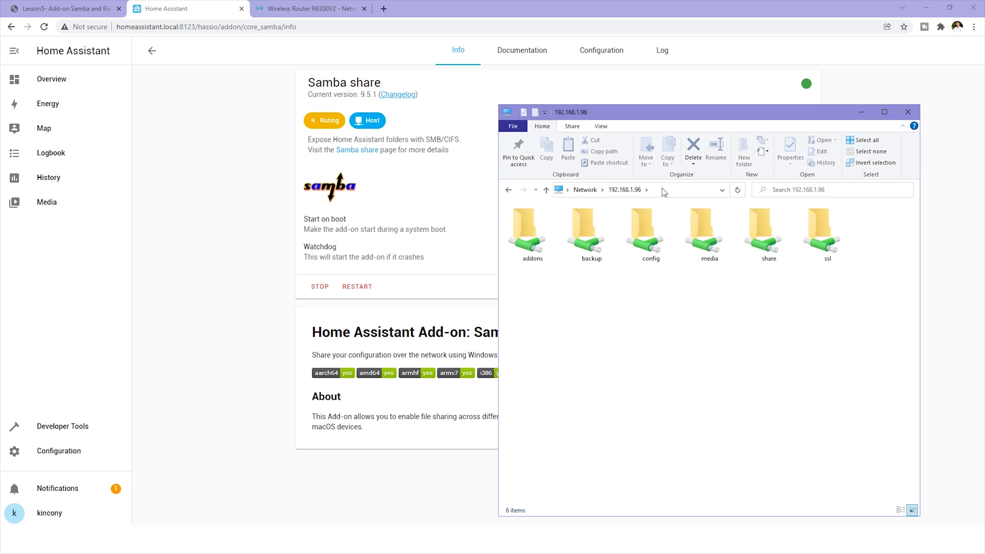
pyautogui.click(607, 51)
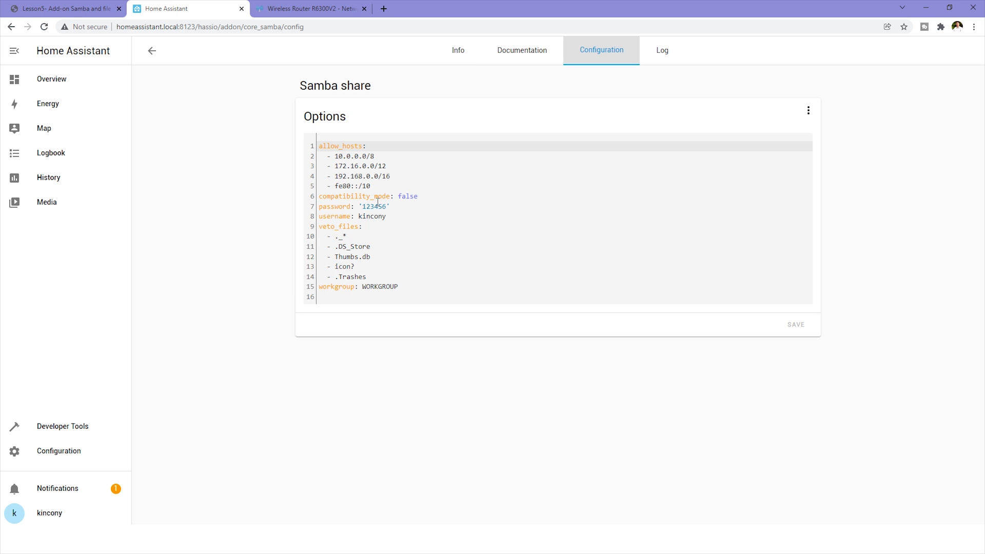
pyautogui.click(457, 57)
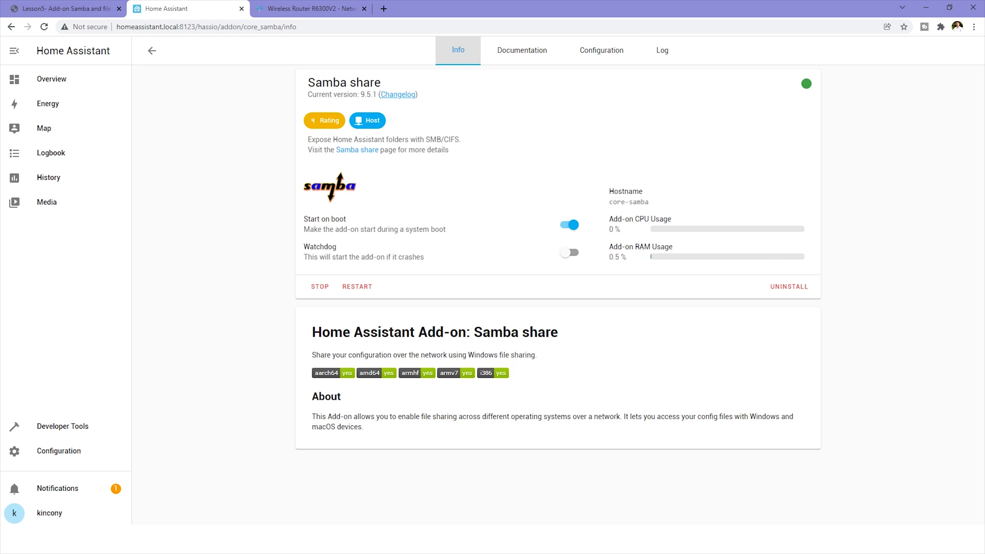
pyautogui.hotkey('alt', 'Tab')
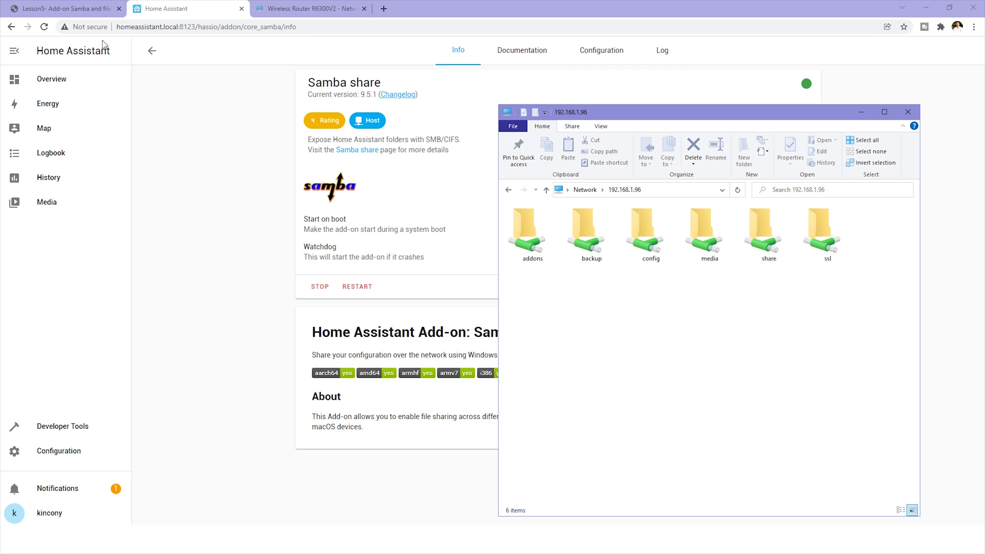
pyautogui.click(57, 8)
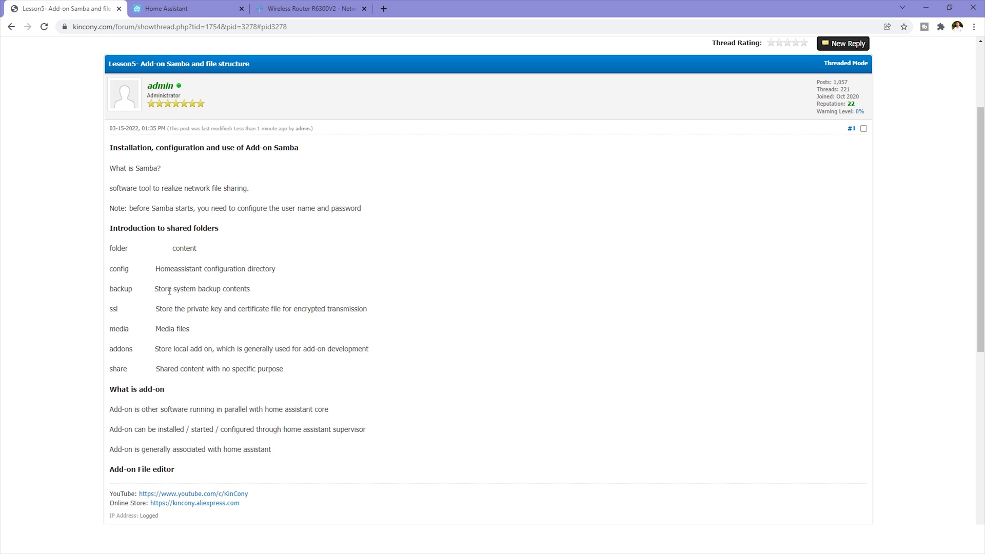
# Step: Highlight the forum's shared-folder table and position File Explorer beside it
pyautogui.moveTo(109, 250); pyautogui.dragTo(290, 372)
pyautogui.click(310, 371)
pyautogui.hotkey('alt', 'Tab')
pyautogui.moveTo(642, 119); pyautogui.dragTo(559, 155)
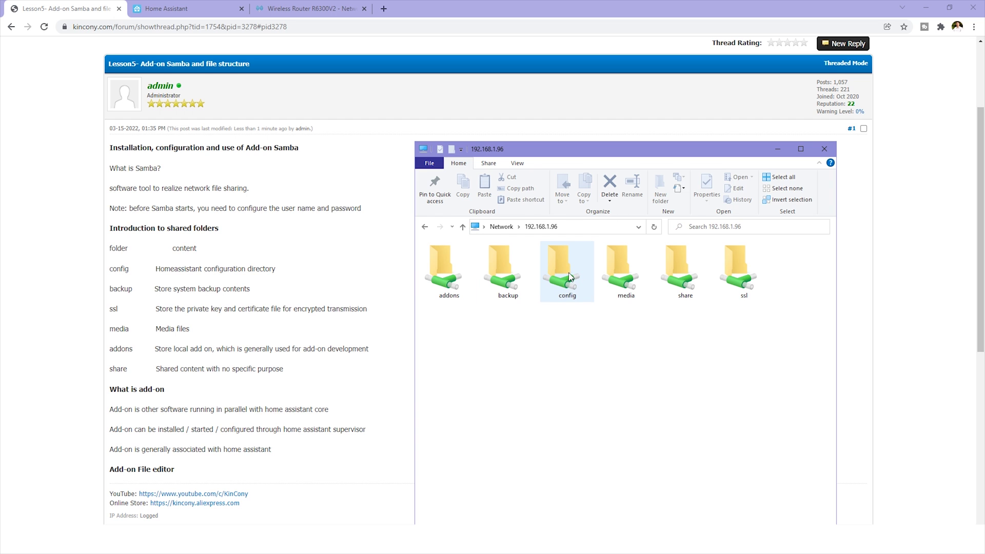
# Step: Open the config share, point out configuration.yaml, and return to 192.168.1.96's shares
pyautogui.doubleClick(567, 290)
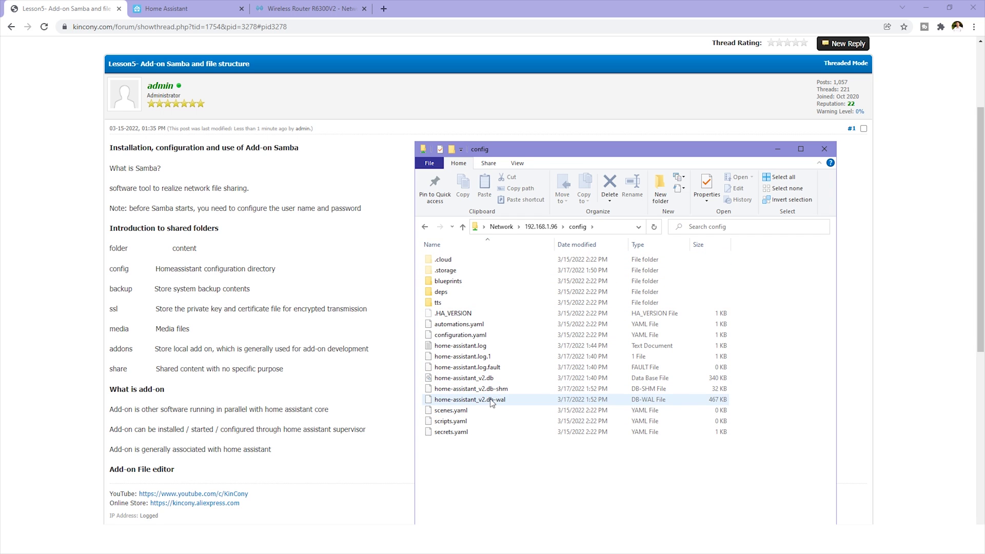
pyautogui.click(475, 337)
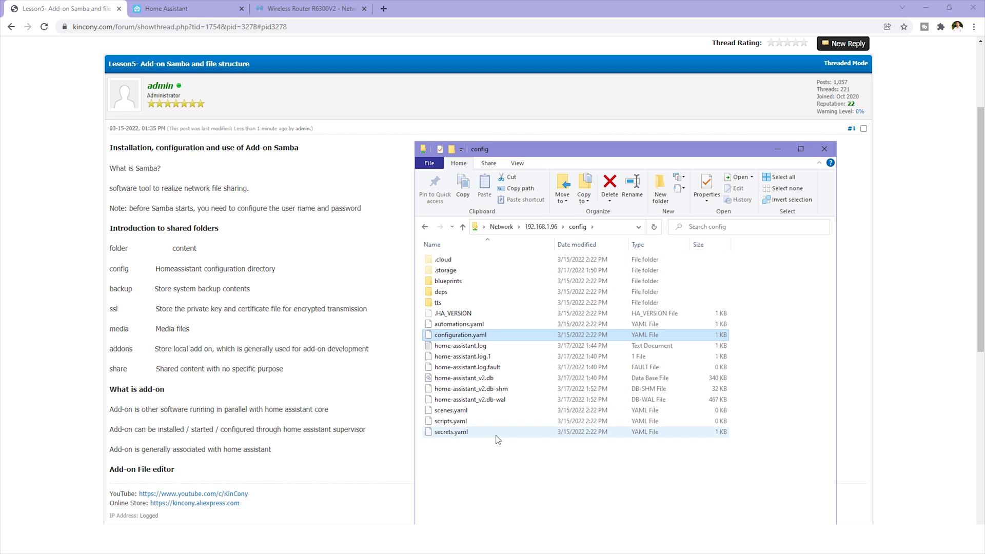
pyautogui.click(542, 226)
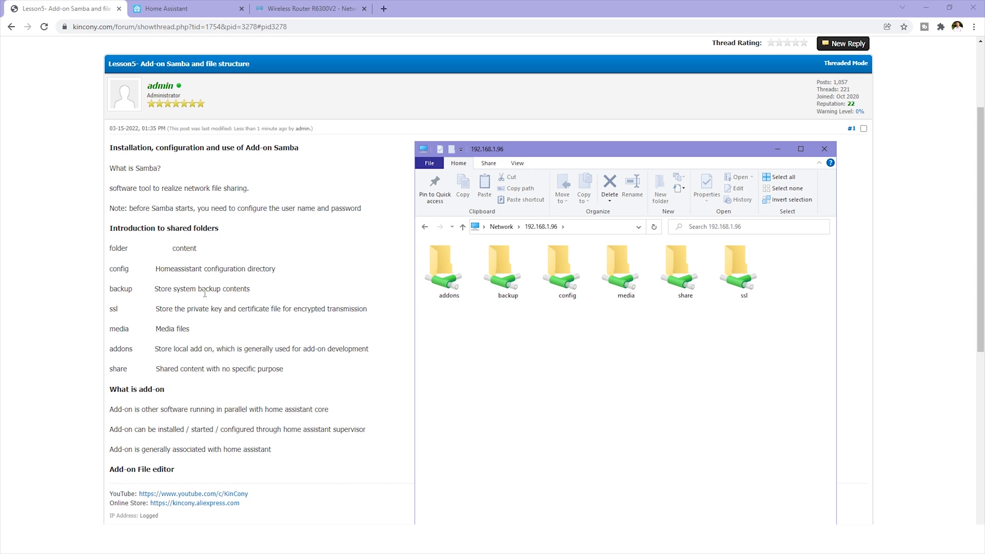
pyautogui.doubleClick(497, 276)
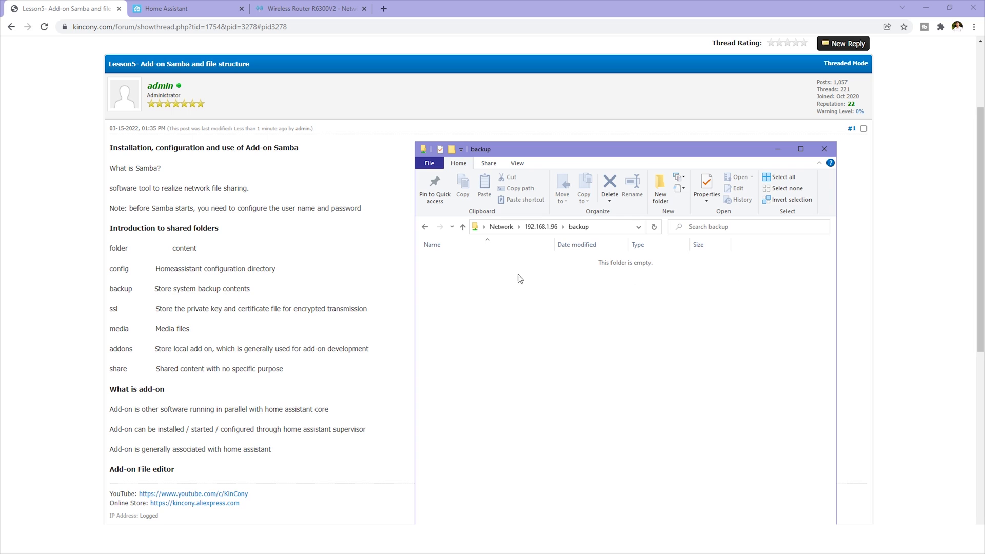
pyautogui.click(554, 226)
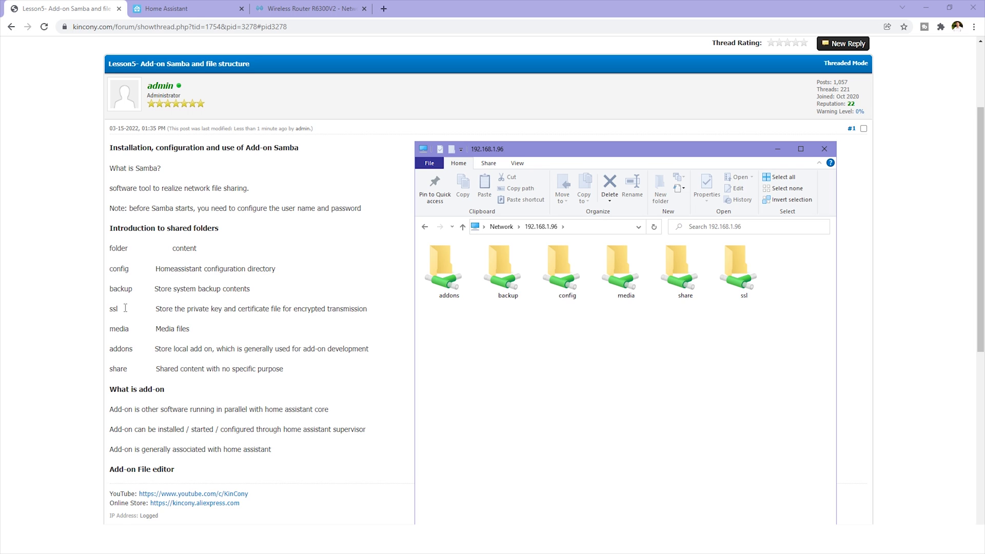
pyautogui.click(734, 285)
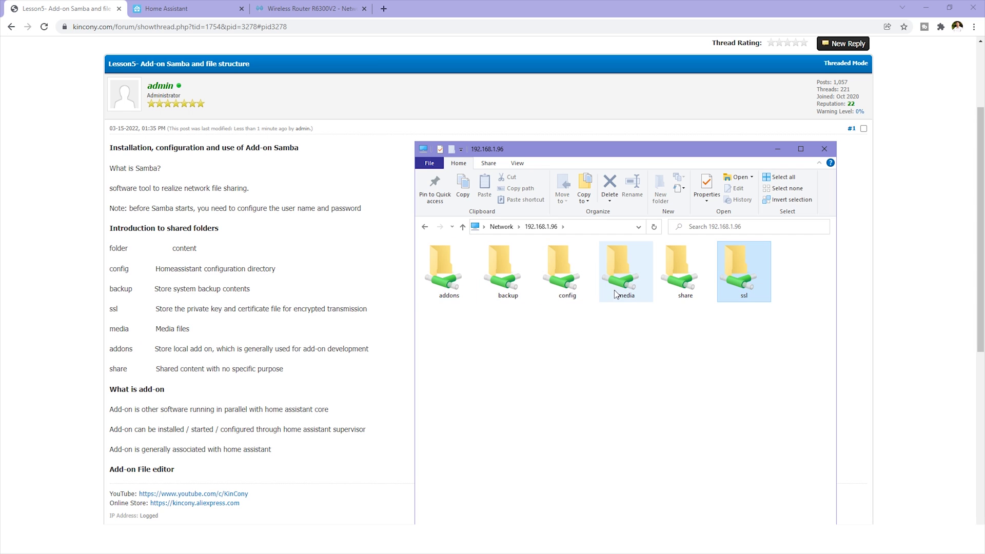
pyautogui.doubleClick(627, 280)
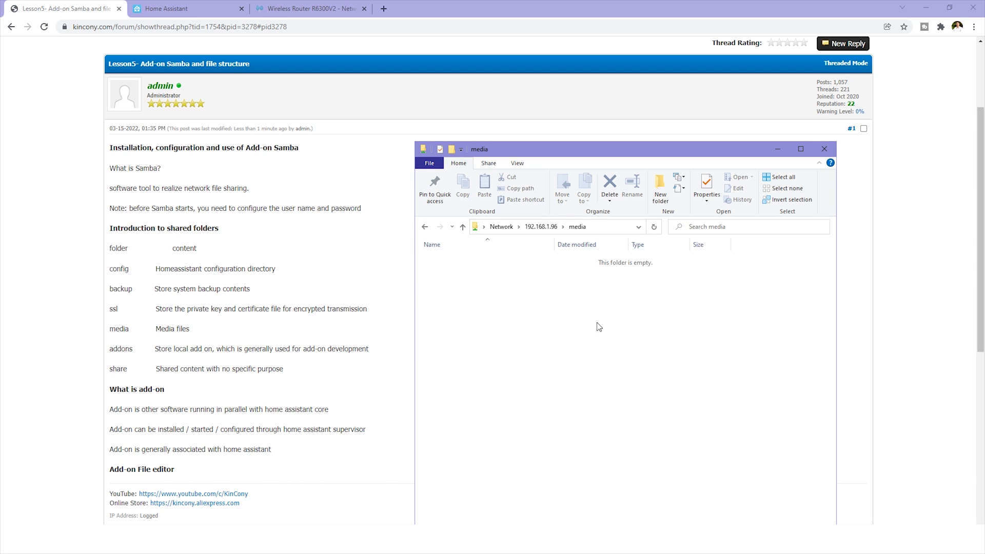
pyautogui.click(545, 229)
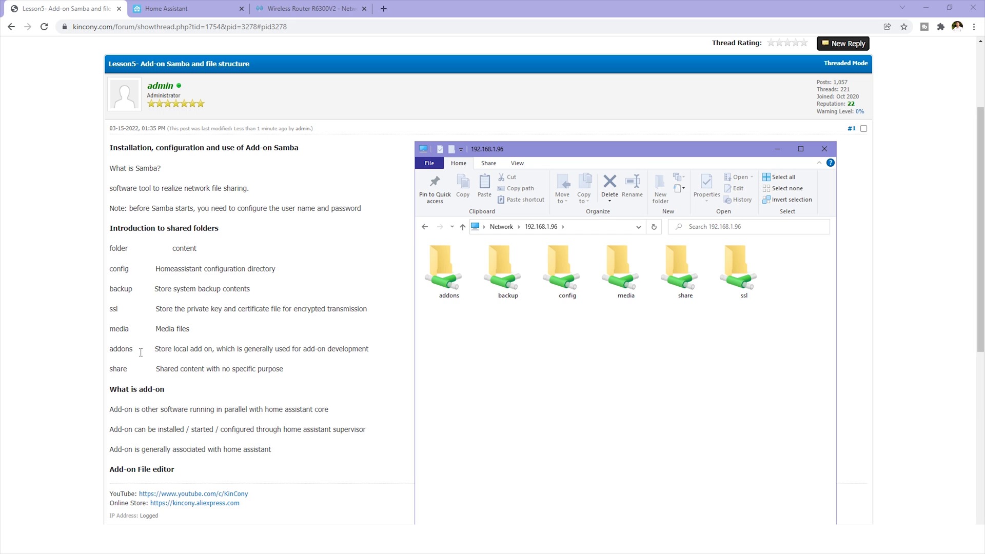
pyautogui.doubleClick(445, 272)
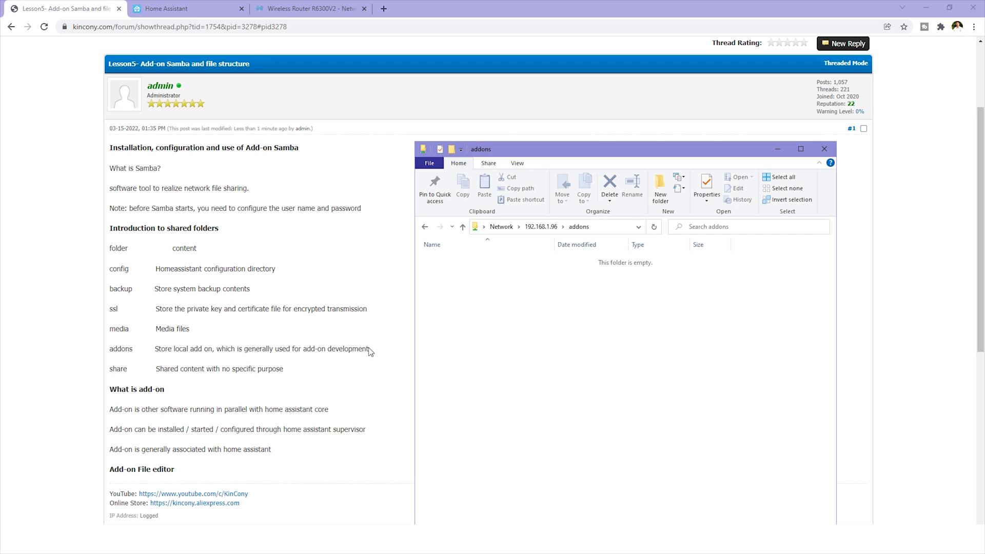
pyautogui.click(543, 227)
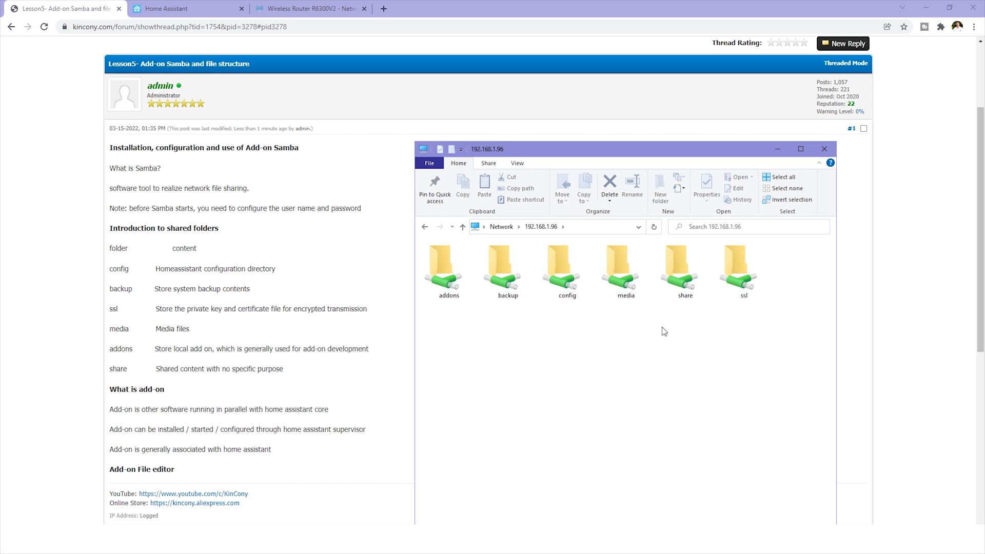
pyautogui.click(674, 293)
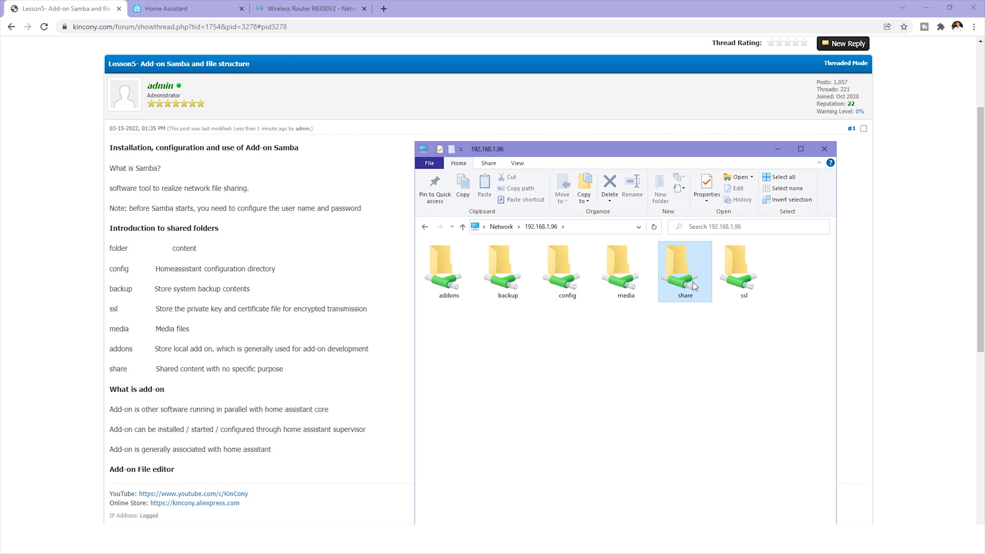
pyautogui.doubleClick(692, 282)
pyautogui.click(541, 226)
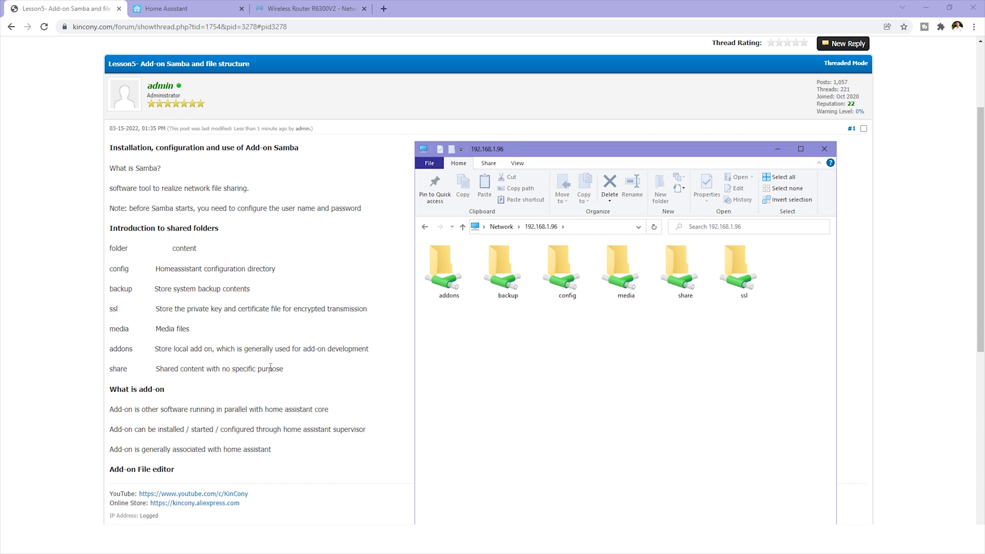
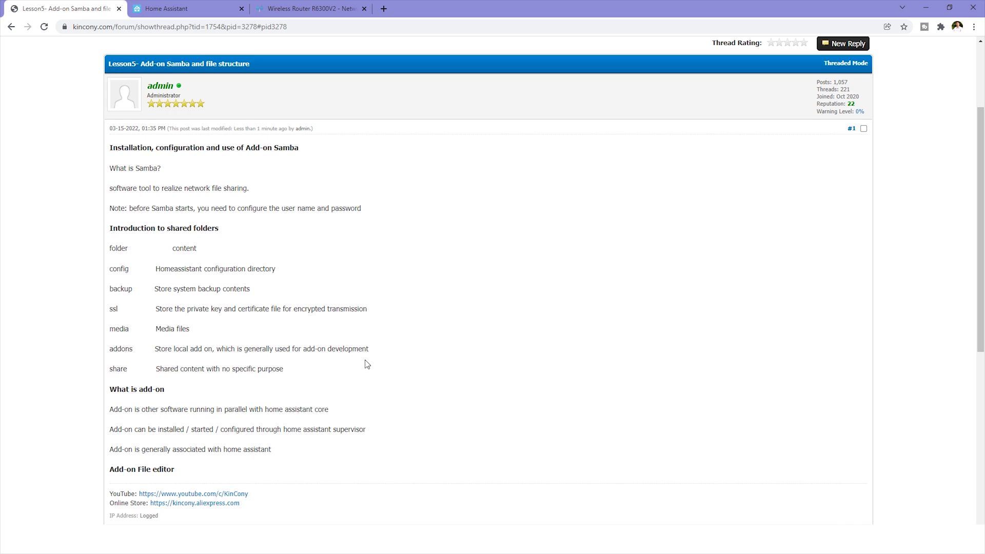
# Step: Highlight the 'What is add-on' heading and the note on add-ons running alongside Home Assistant Core
pyautogui.scroll(1, 365, 363)
pyautogui.moveTo(184, 395); pyautogui.dragTo(329, 410)
pyautogui.click(121, 412)
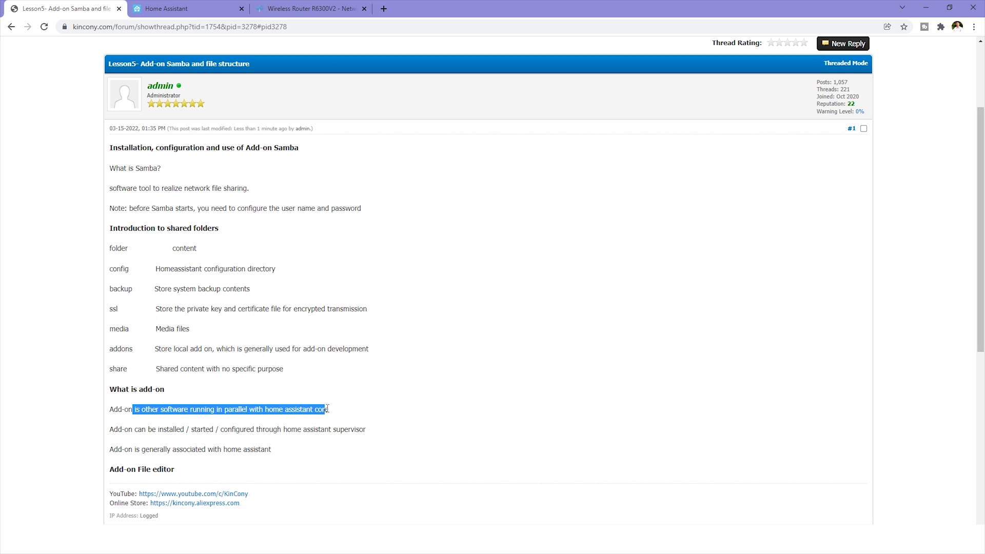
pyautogui.click(282, 411)
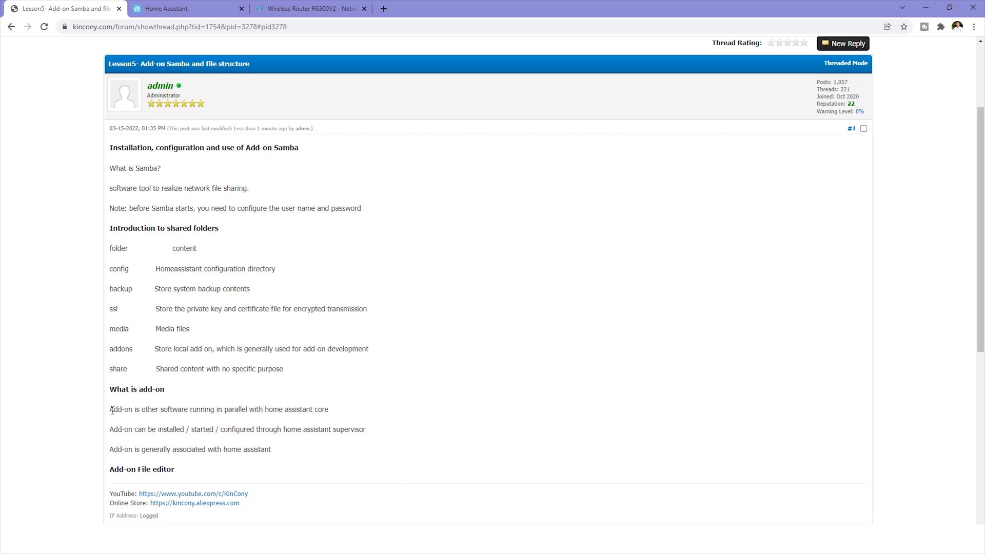
# Step: Highlight 'Add-on' and the note on installing, starting and configuring add-ons, then show the Samba share page
pyautogui.moveTo(112, 410); pyautogui.dragTo(136, 410)
pyautogui.moveTo(267, 411); pyautogui.dragTo(313, 409)
pyautogui.click(132, 409)
pyautogui.moveTo(109, 411); pyautogui.dragTo(129, 410)
pyautogui.moveTo(197, 432); pyautogui.dragTo(368, 435)
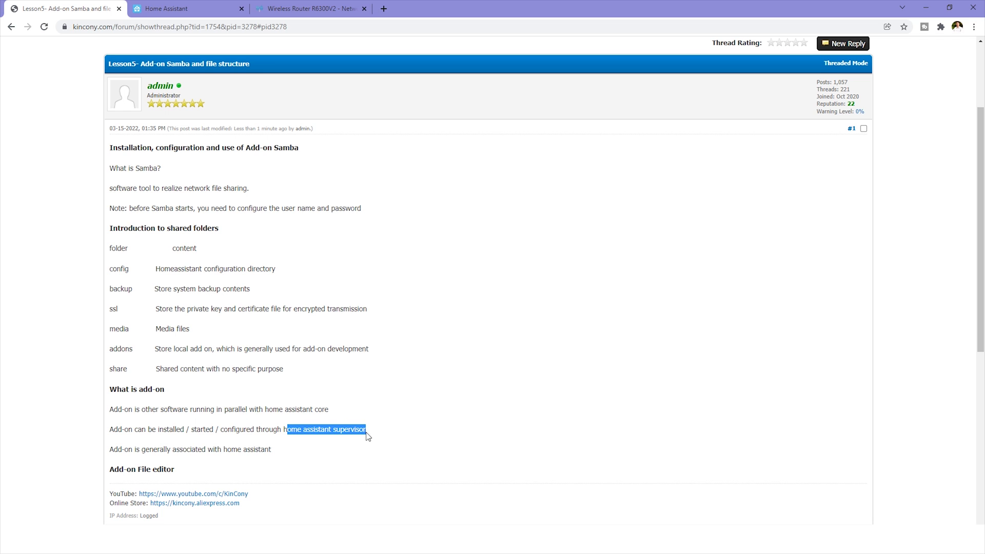
pyautogui.click(186, 9)
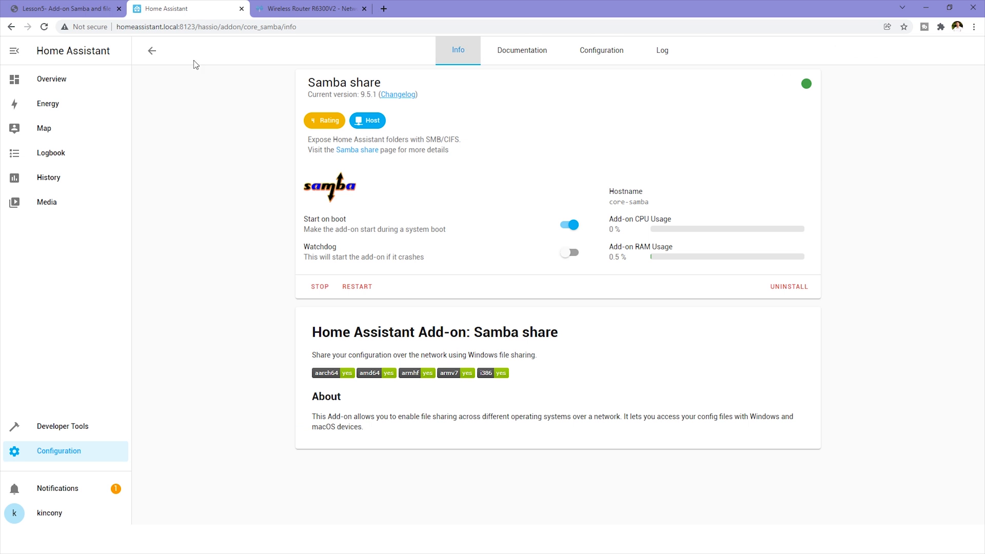
# Step: Open the Configuration dashboard, then highlight the forum sentence about add-ons and Home Assistant
pyautogui.click(75, 450)
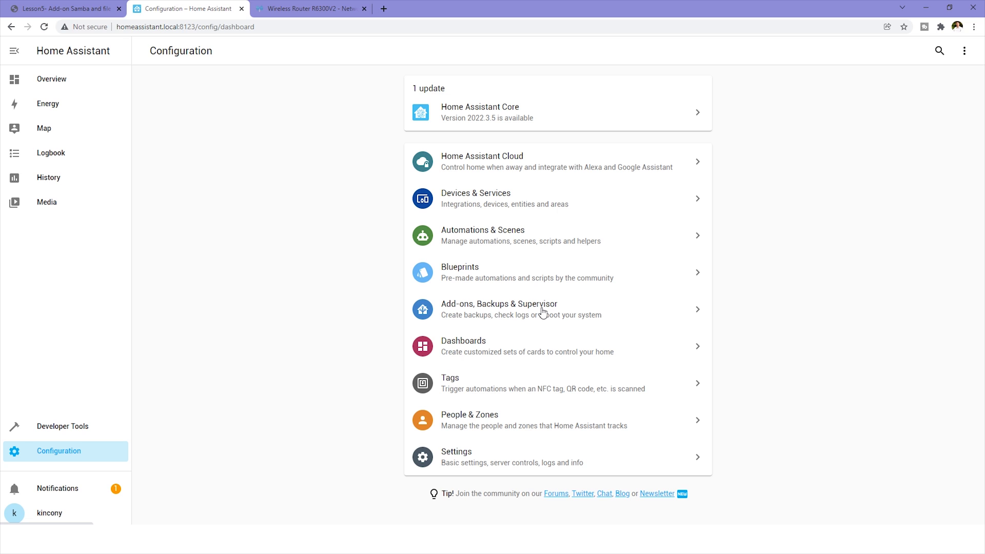
pyautogui.click(57, 8)
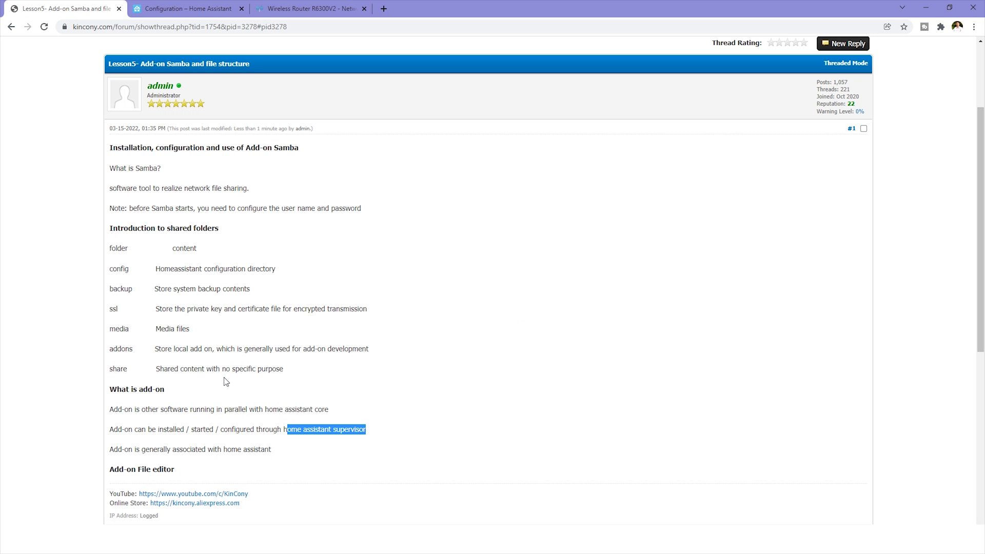
pyautogui.click(218, 428)
pyautogui.moveTo(111, 451); pyautogui.dragTo(272, 450)
# Step: Highlight 'Samba' in the forum notes and bring up the 192.168.1.96 network share folders
pyautogui.click(283, 456)
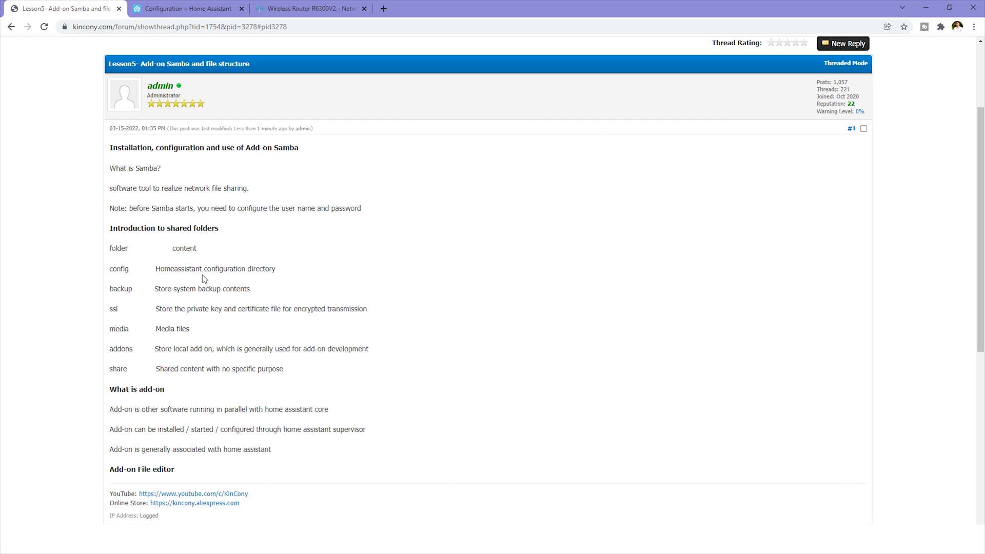
pyautogui.moveTo(138, 169); pyautogui.dragTo(158, 168)
pyautogui.click(157, 472)
# Step: Check the empty backup share and config's YAML files, then highlight 'File editor' in the forum
pyautogui.moveTo(278, 523)
pyautogui.click(297, 480)
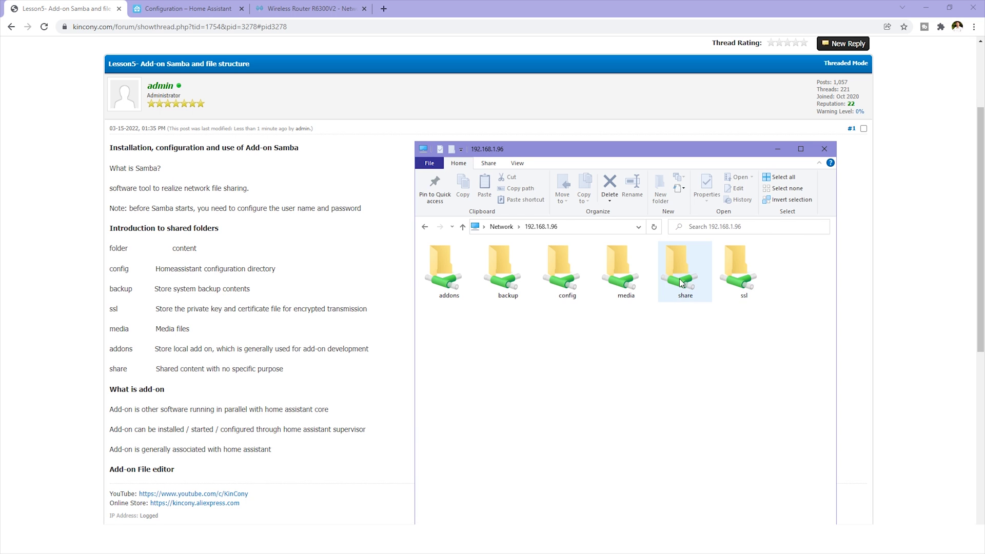
pyautogui.doubleClick(506, 271)
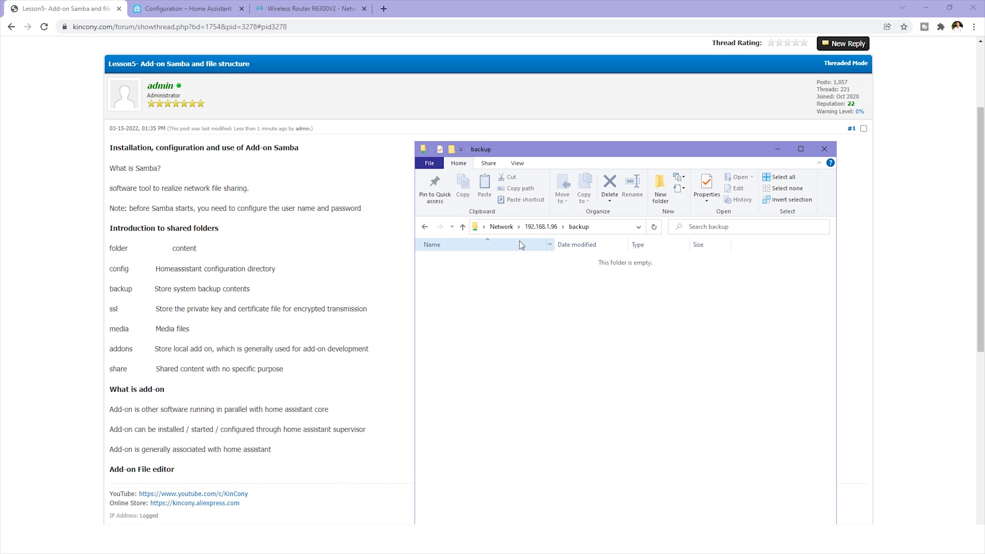
pyautogui.click(541, 226)
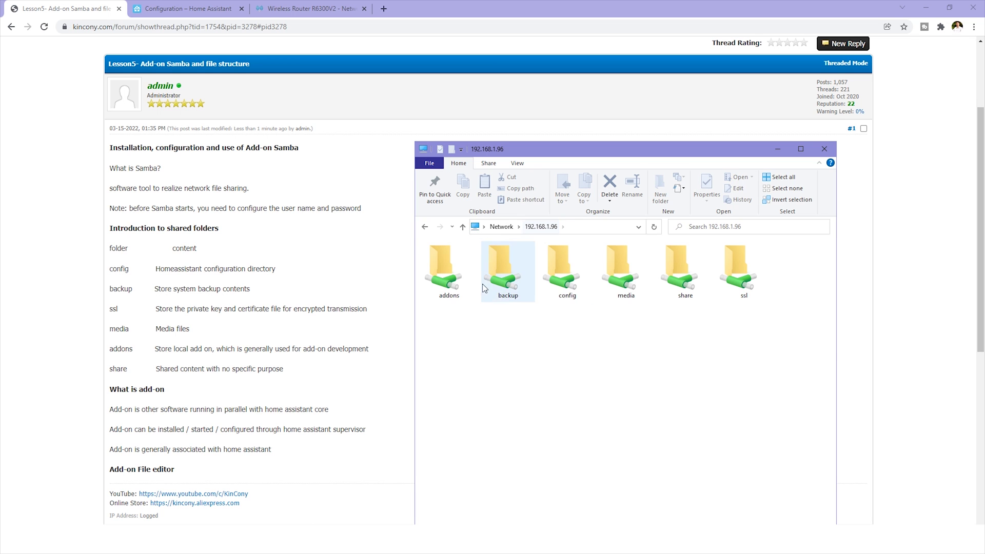
pyautogui.doubleClick(574, 269)
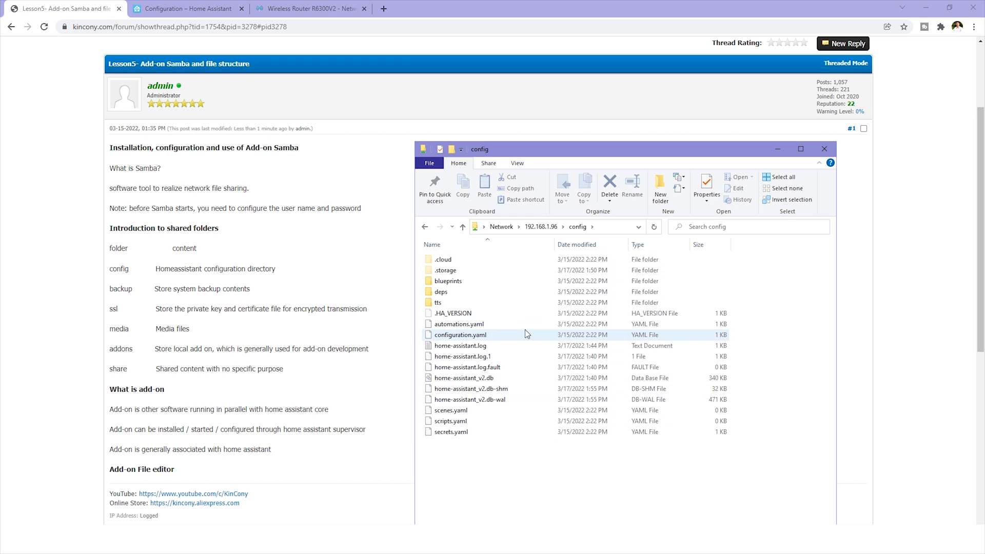
pyautogui.click(168, 468)
pyautogui.moveTo(184, 475); pyautogui.dragTo(137, 471)
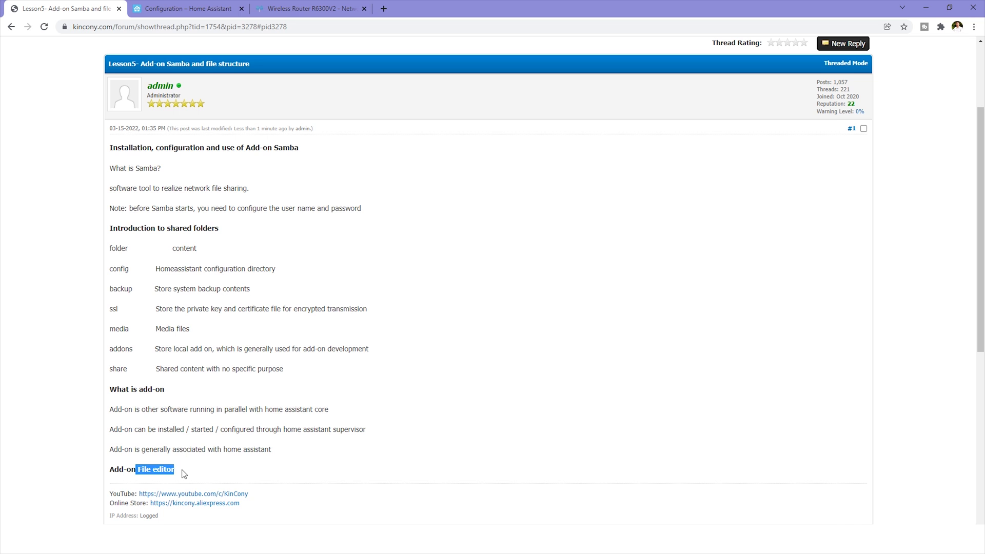
# Step: Open the File editor 5.3.3 add-on page via Add-ons, Backups & Supervisor and the Add-on Store
pyautogui.click(157, 470)
pyautogui.click(187, 9)
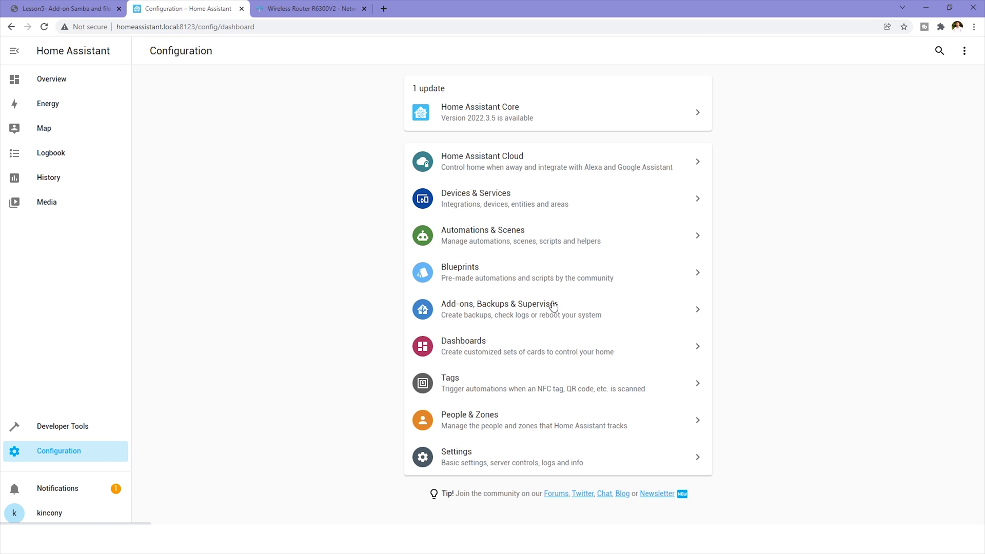
pyautogui.click(553, 317)
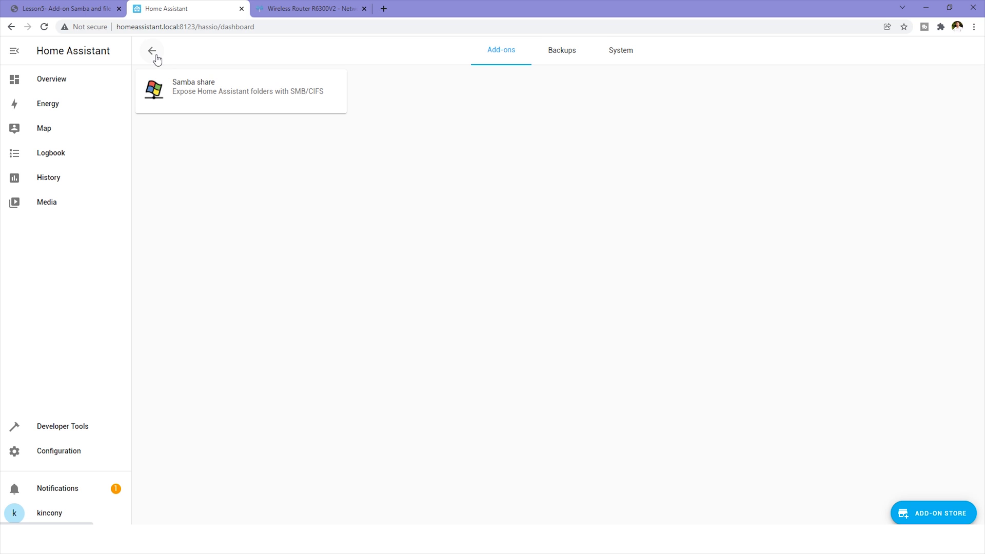
pyautogui.click(945, 513)
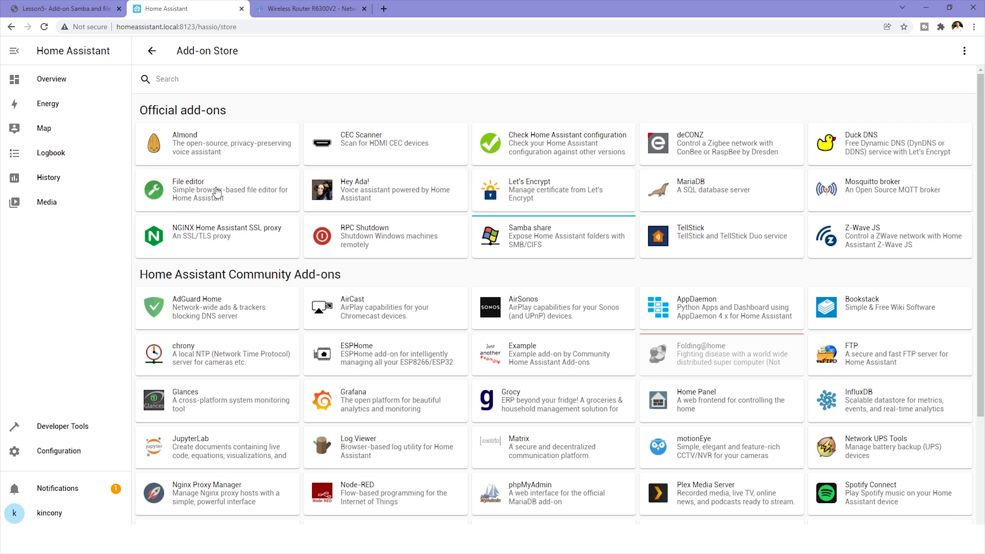
pyautogui.click(216, 189)
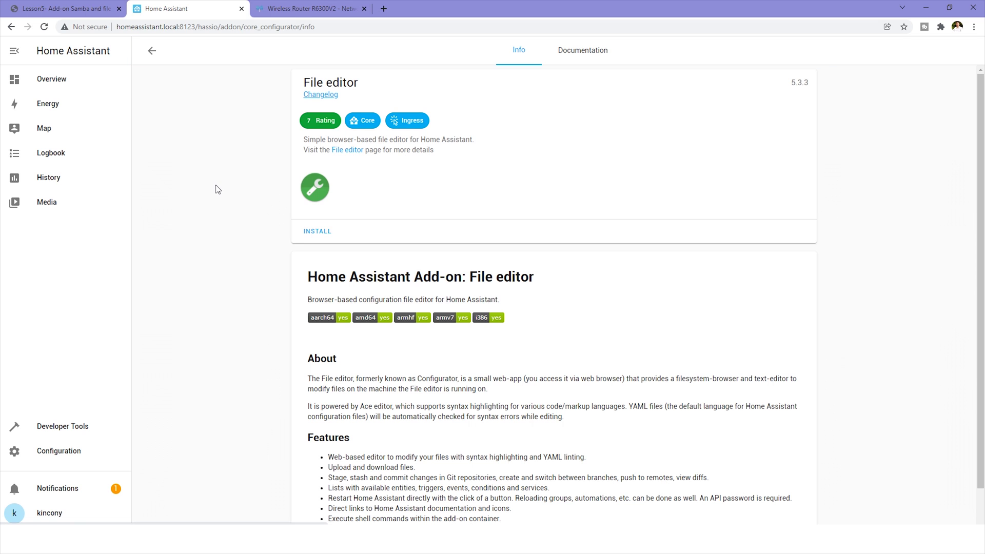
# Step: Install the File editor 5.3.3 add-on and wait for the installation to finish
pyautogui.click(322, 233)
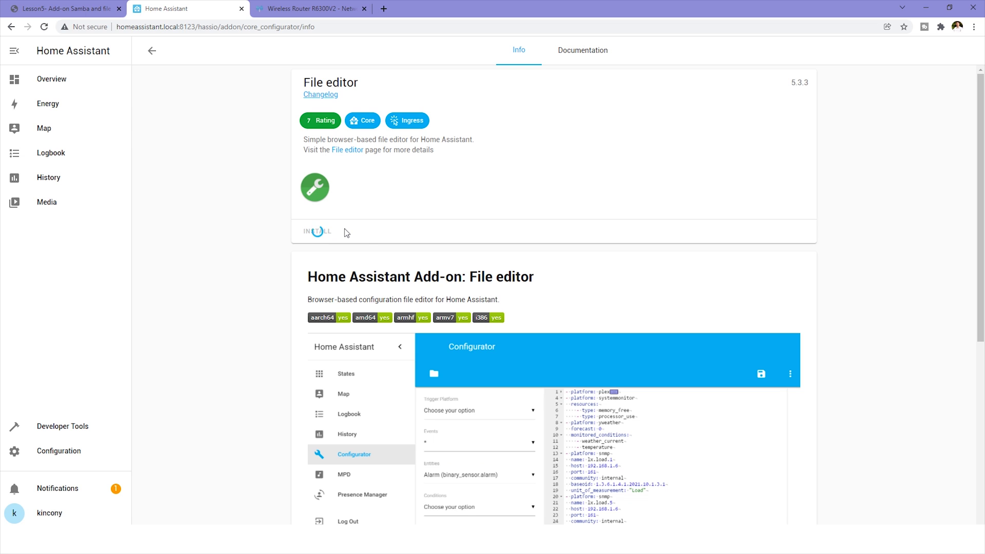
pyautogui.scroll(-3, 611, 312)
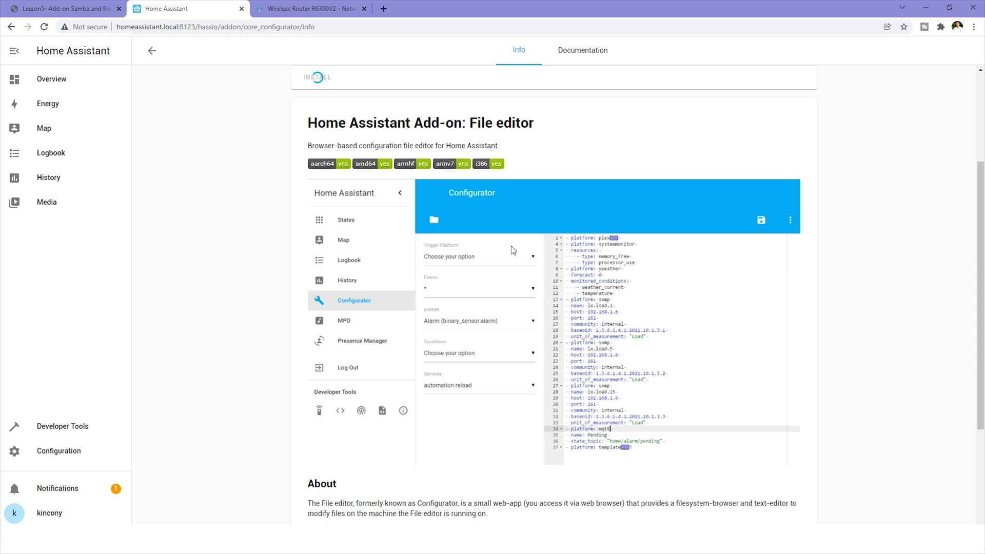
pyautogui.scroll(2, 529, 317)
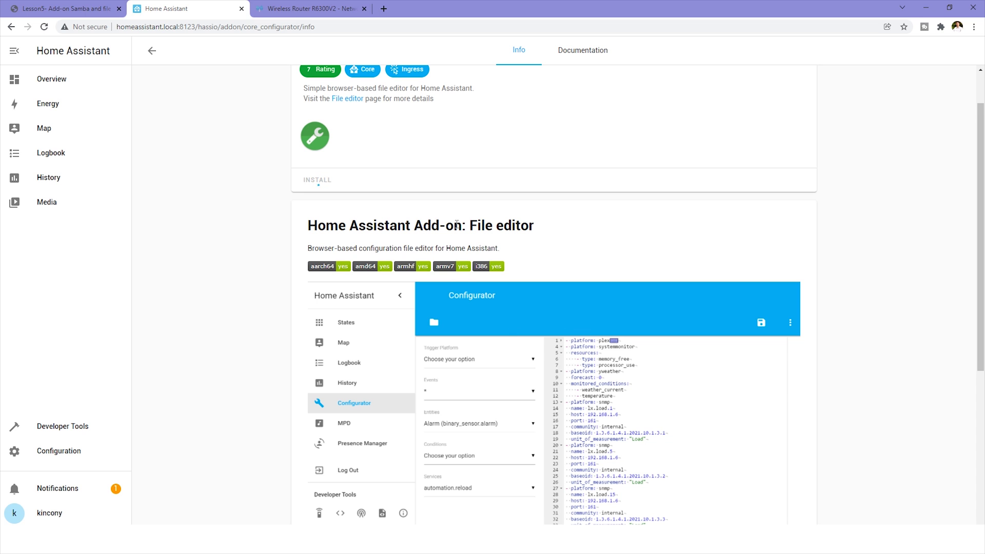
pyautogui.scroll(1, 372, 189)
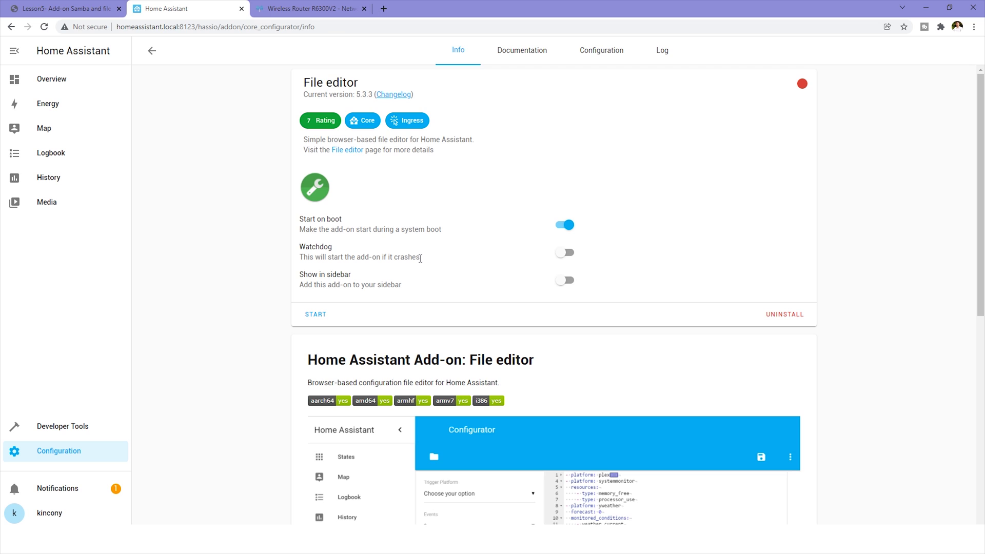
# Step: Turn on Watchdog and Show in sidebar for File editor, then start the add-on
pyautogui.click(567, 258)
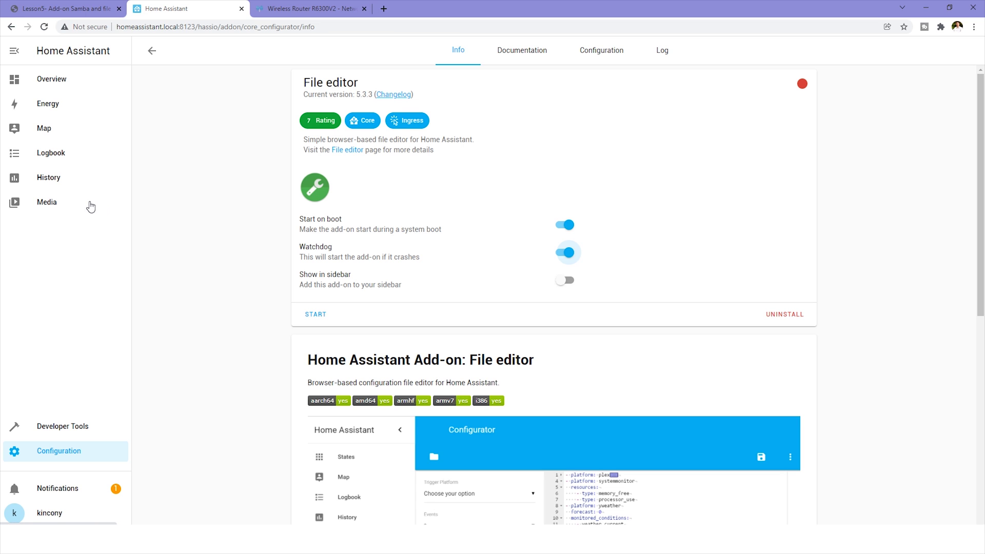
pyautogui.click(565, 282)
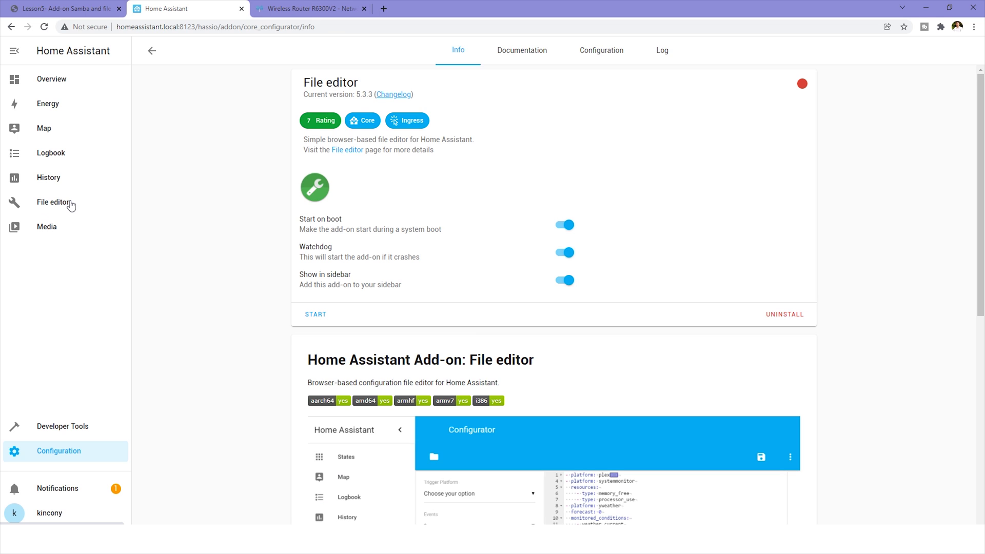
pyautogui.click(324, 317)
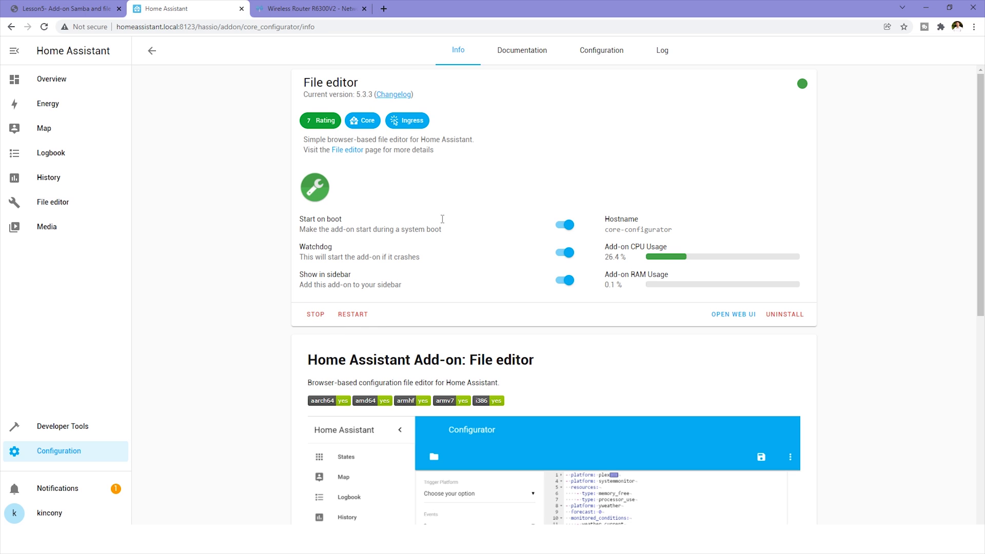
# Step: Open File editor from the sidebar, open configuration.yaml from the /config/ files, and close the browser
pyautogui.click(63, 205)
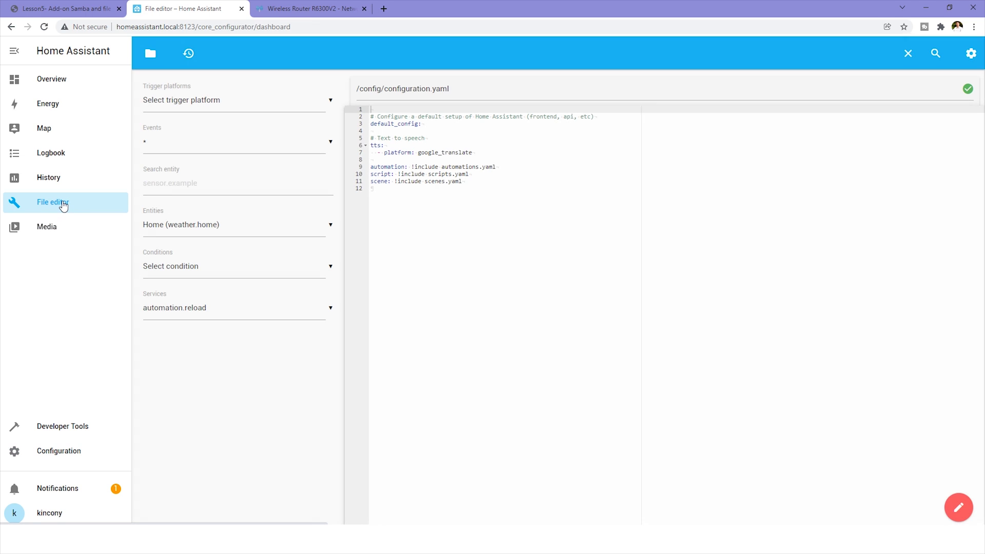
pyautogui.click(151, 54)
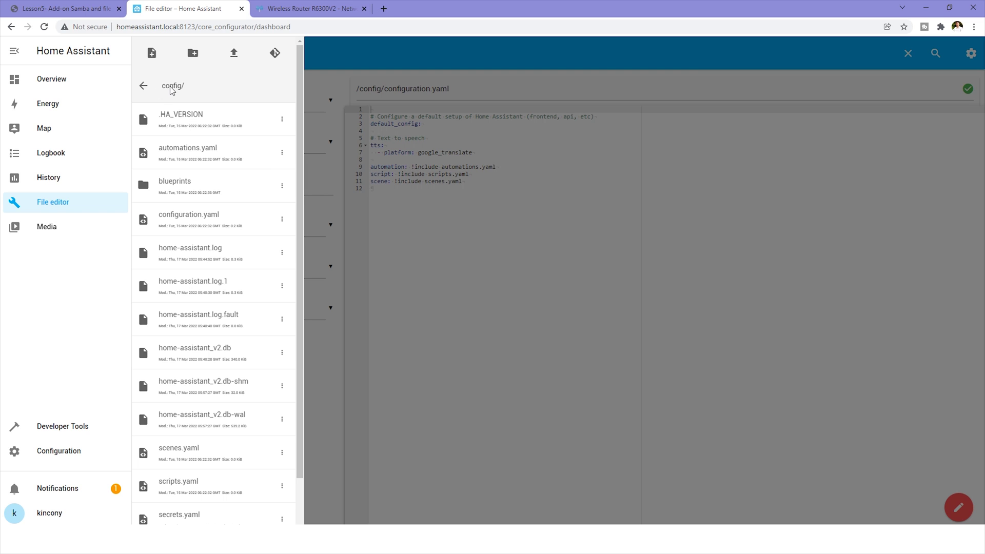
pyautogui.scroll(-2, 226, 228)
pyautogui.scroll(2, 221, 410)
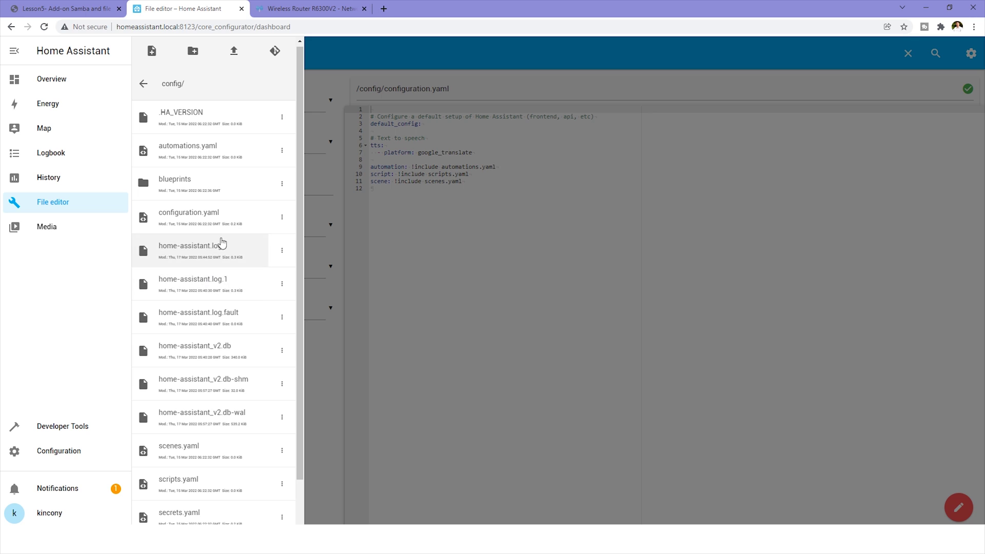
pyautogui.click(210, 219)
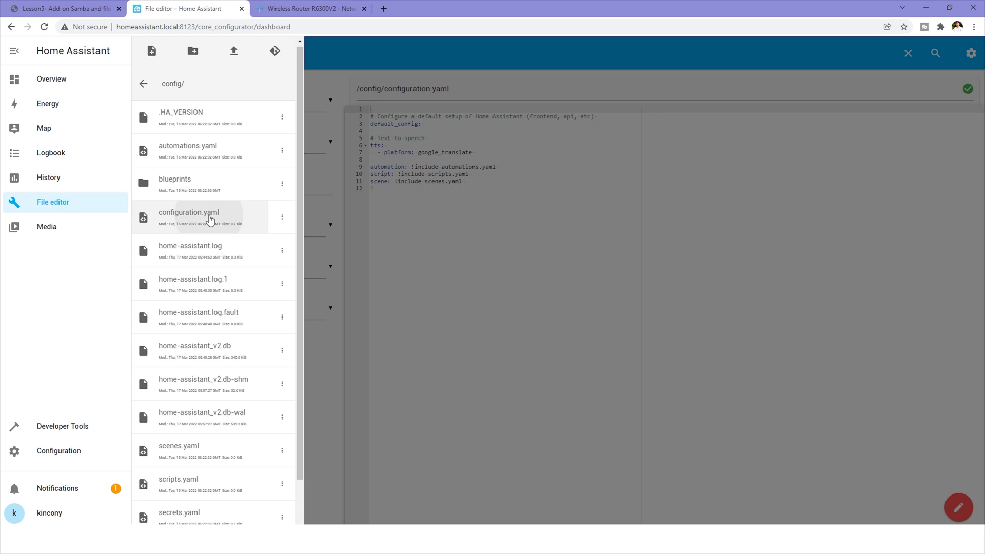
pyautogui.click(211, 218)
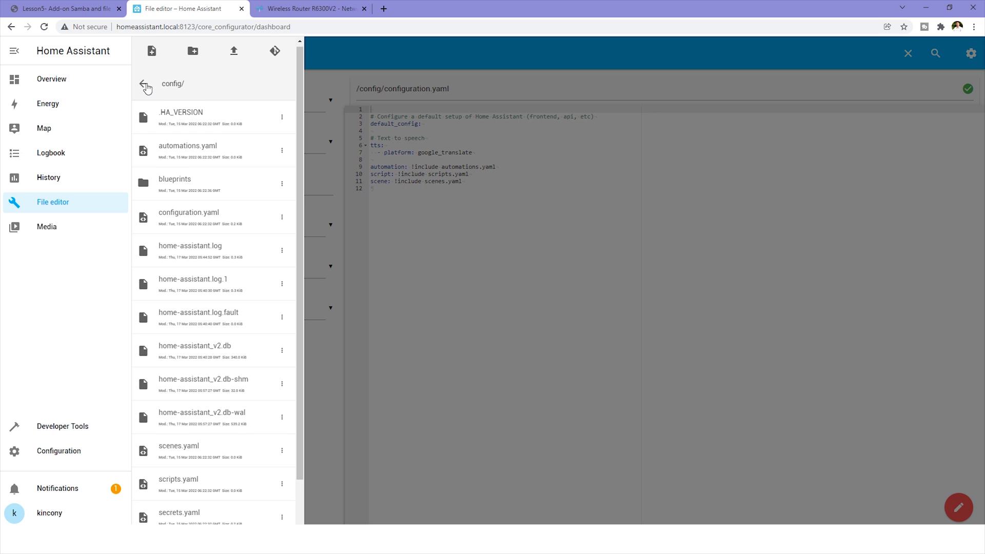
pyautogui.click(142, 86)
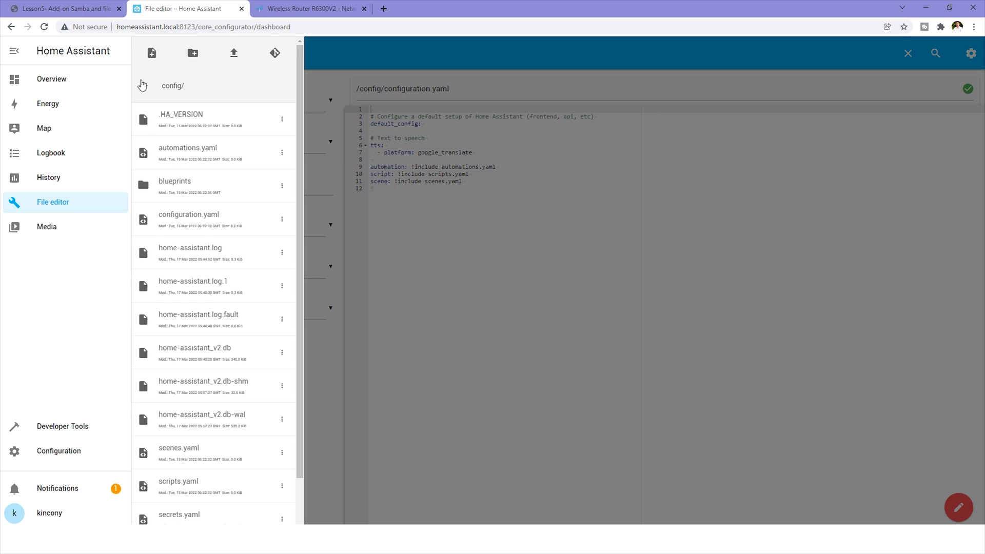
pyautogui.click(444, 261)
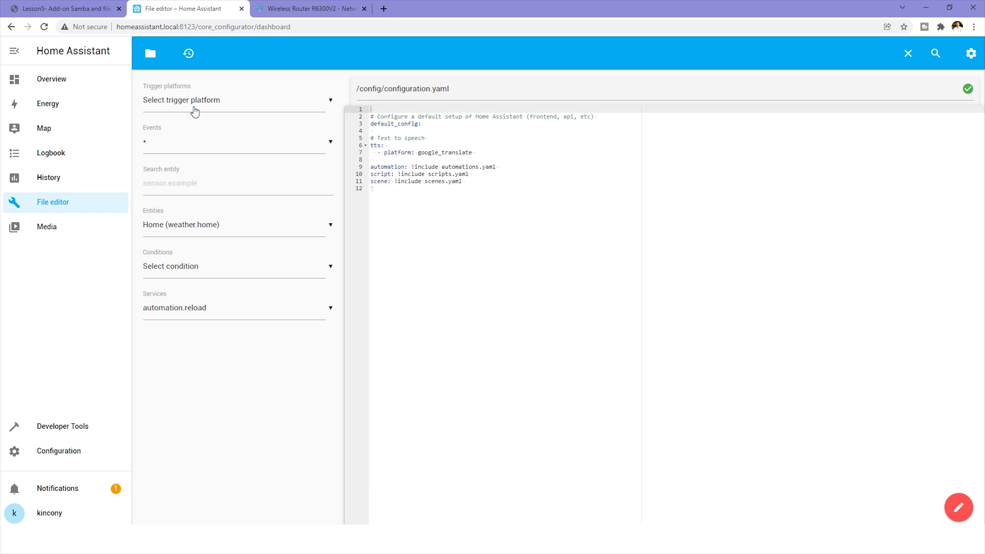
# Step: Go to Configuration, then Add-ons, Backups & Supervisor to list File editor and Samba share
pyautogui.click(71, 451)
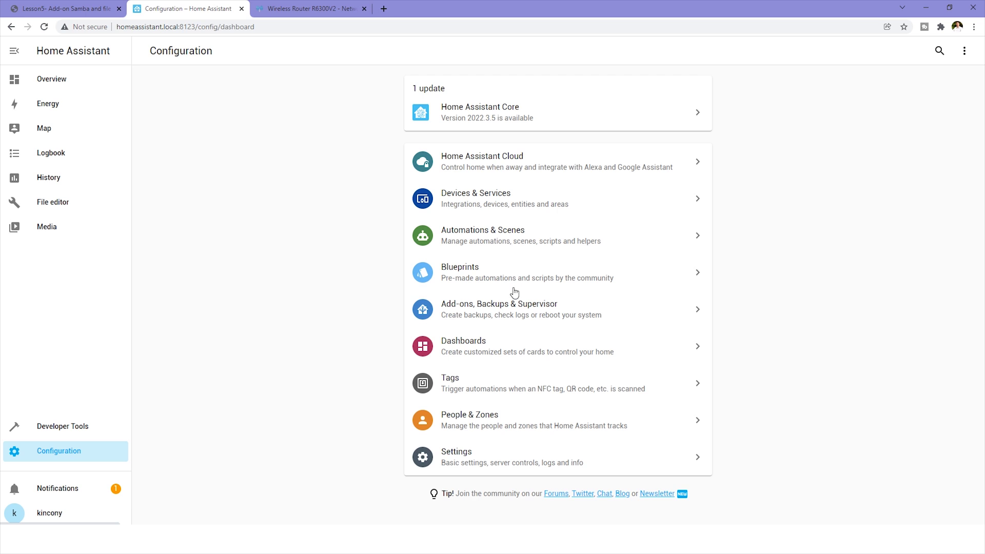
pyautogui.click(504, 311)
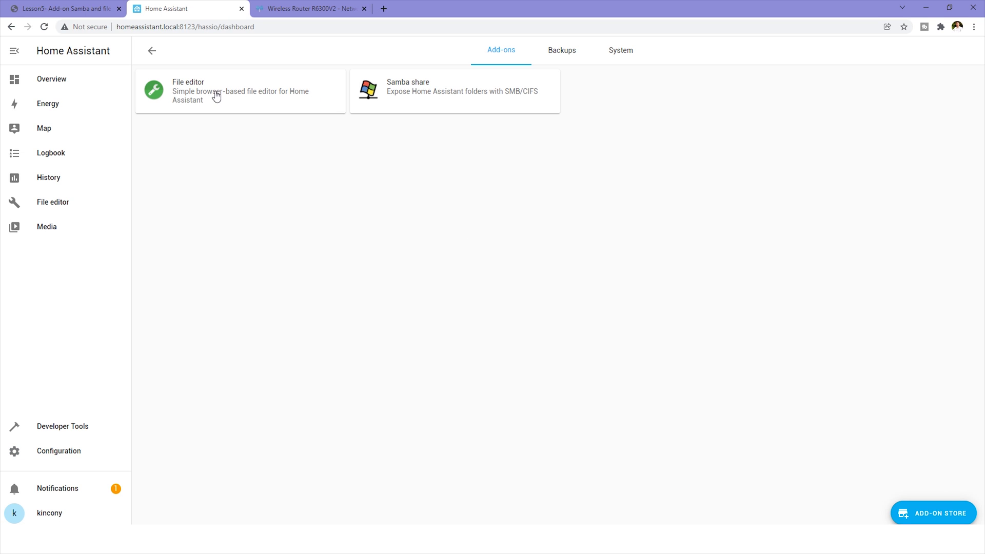
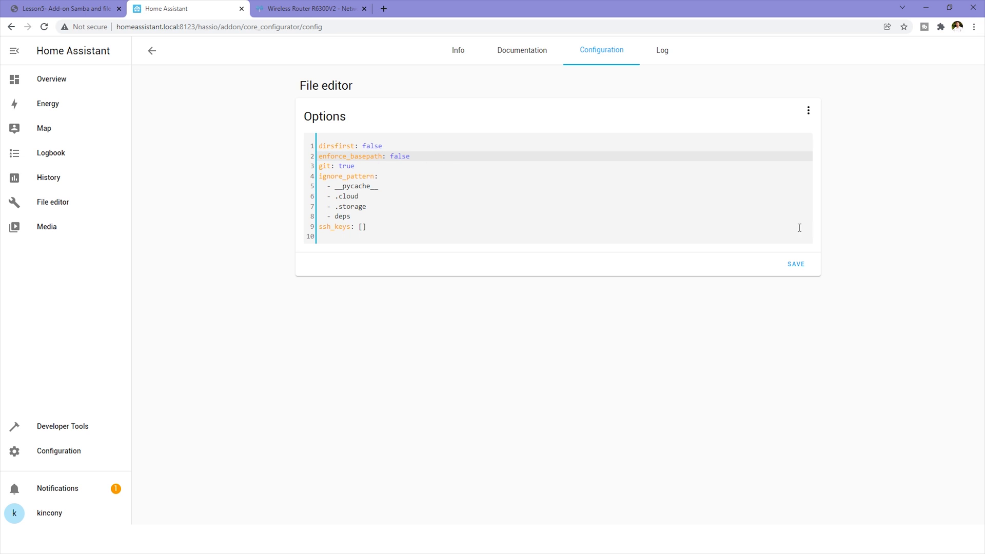
# Step: Save enforce_basepath false, restart the add-on, and browse the File editor up to the root folder
pyautogui.click(795, 265)
pyautogui.click(622, 325)
pyautogui.click(72, 203)
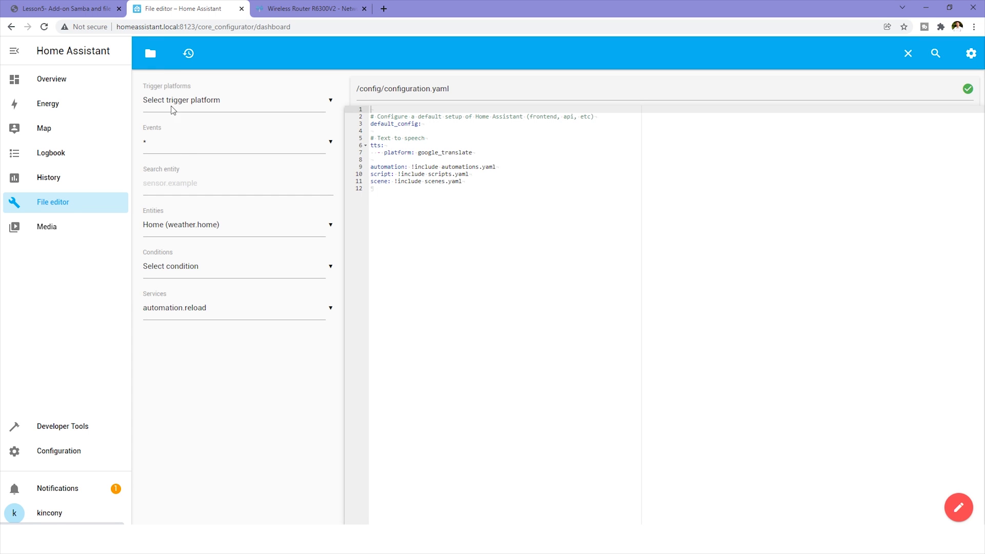
pyautogui.click(154, 54)
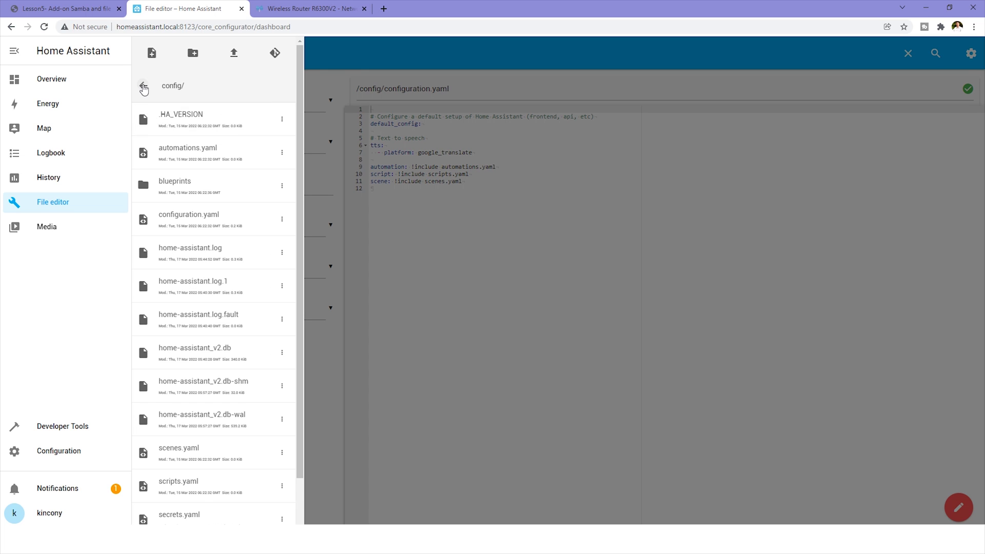
pyautogui.click(143, 86)
# Step: Review the root folder listing, reopening the file browser to confirm, then go to Configuration
pyautogui.scroll(-1, 200, 165)
pyautogui.scroll(-7, 200, 170)
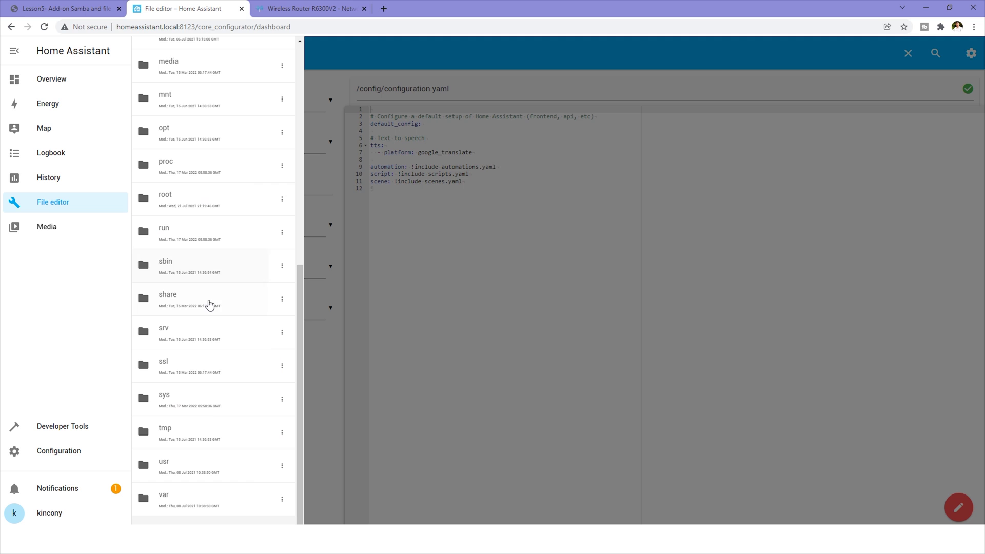
pyautogui.scroll(6, 190, 353)
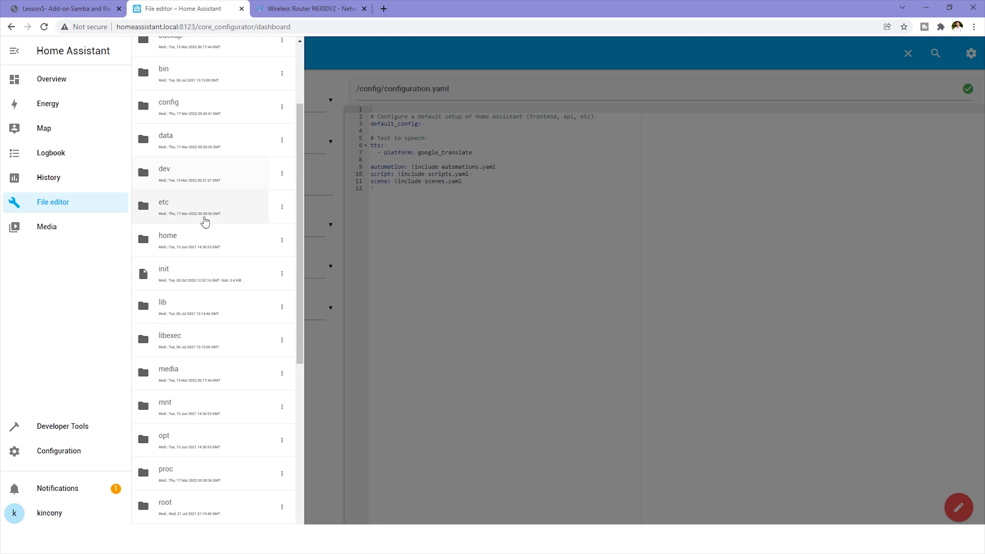
pyautogui.scroll(2, 194, 205)
pyautogui.scroll(1, 188, 230)
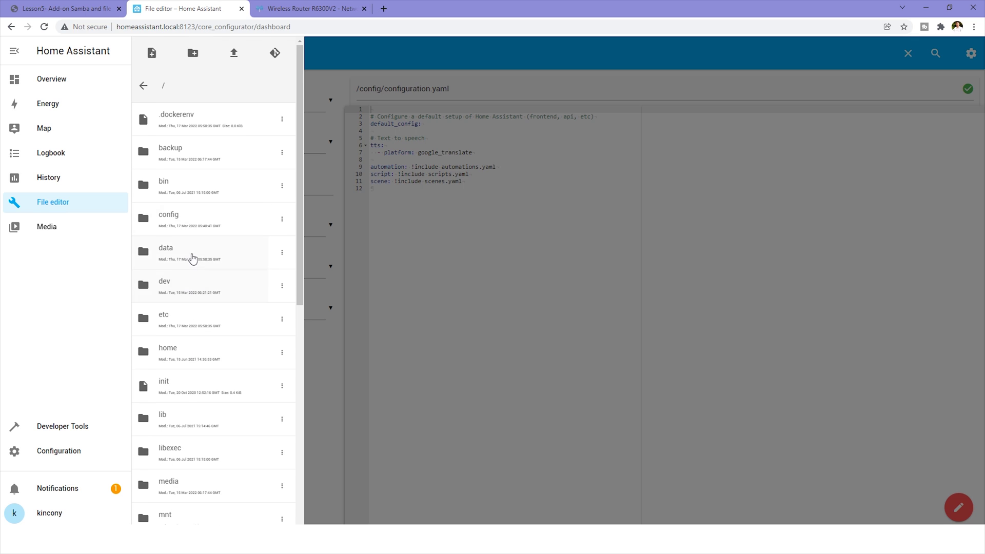
pyautogui.click(487, 209)
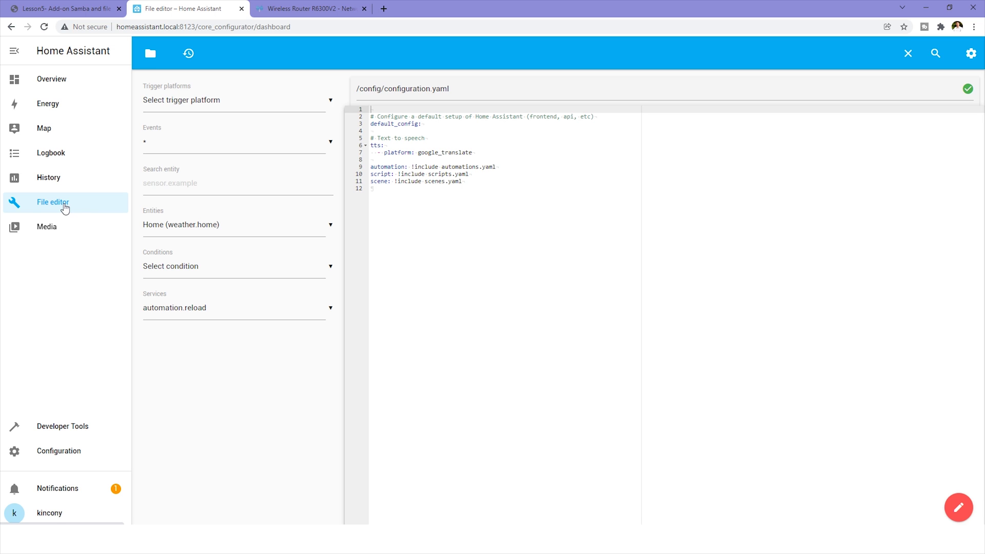
pyautogui.click(150, 53)
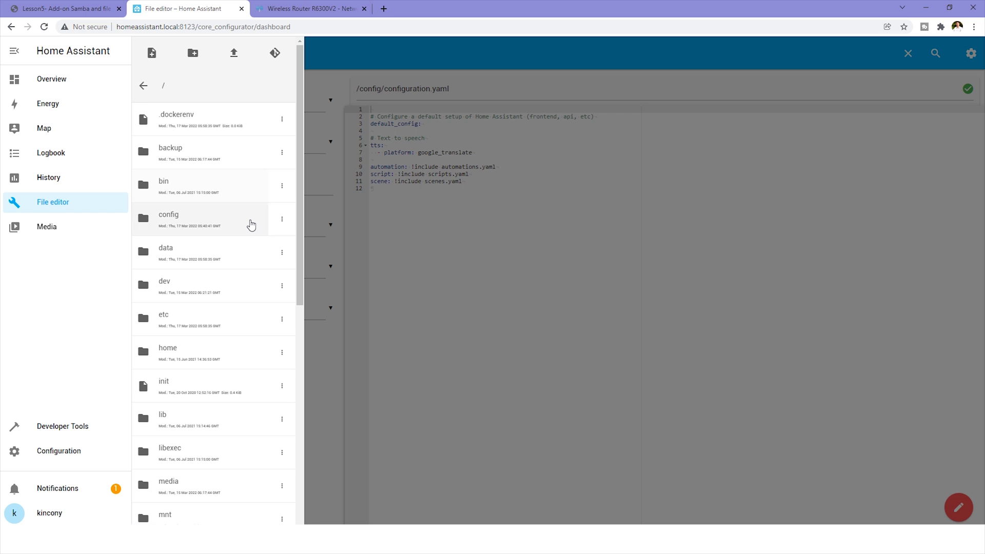
pyautogui.scroll(-5, 252, 224)
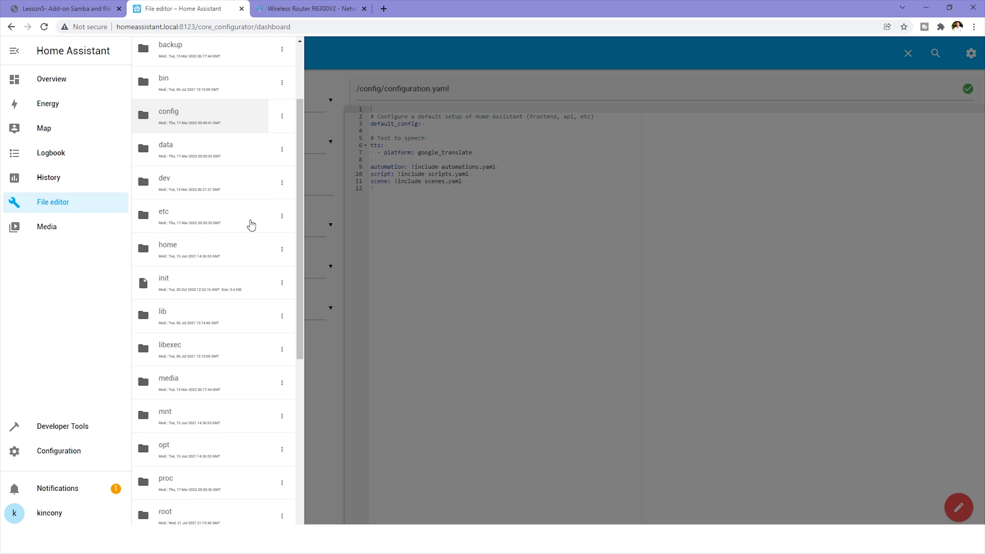
pyautogui.scroll(5, 252, 224)
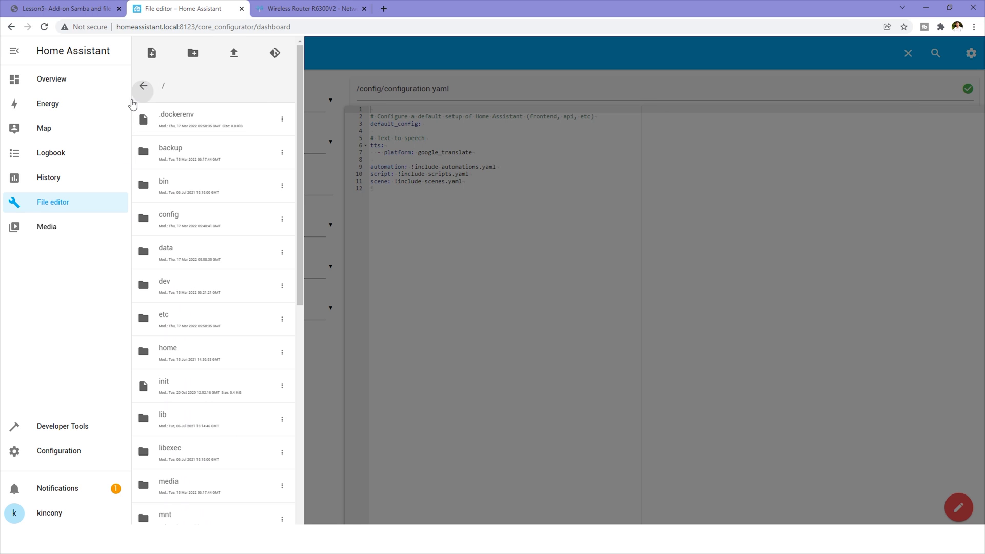
pyautogui.click(70, 452)
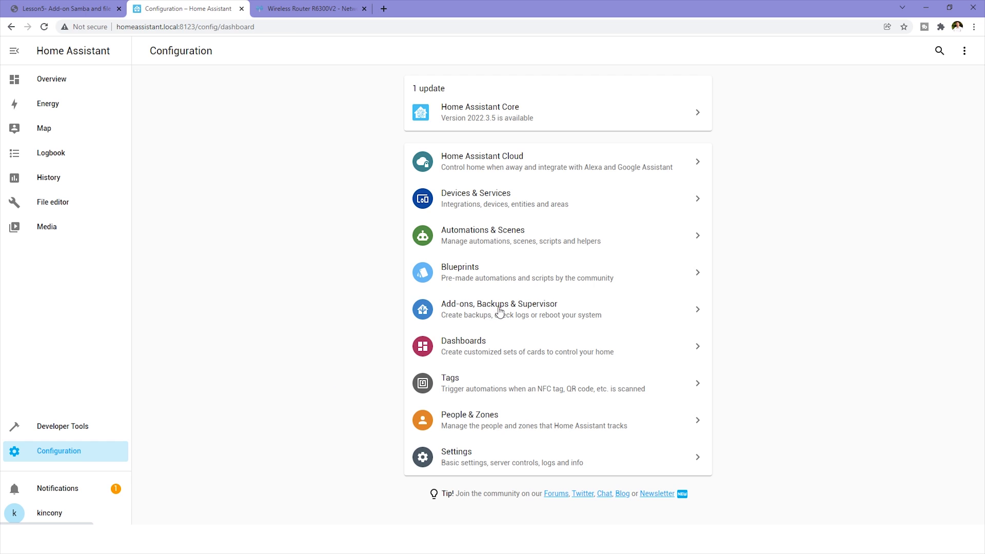
# Step: Change the File editor add-on's enforce_basepath from false to true, then save and restart it
pyautogui.click(502, 311)
pyautogui.click(208, 91)
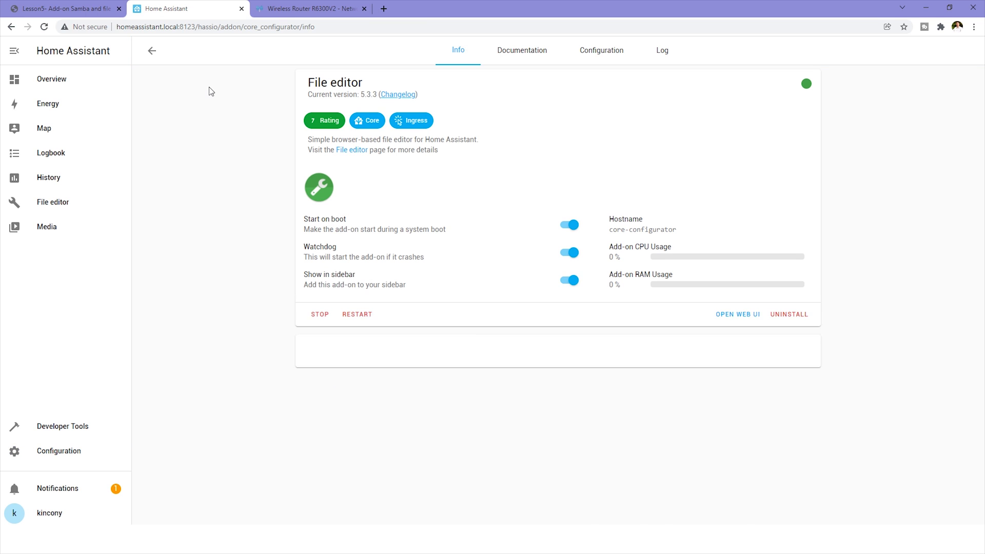
pyautogui.click(613, 57)
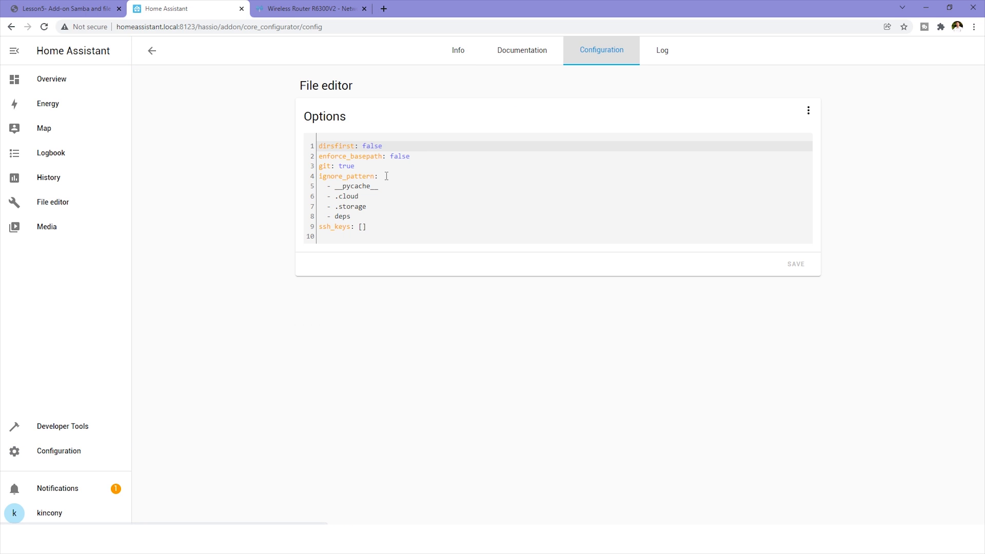
pyautogui.click(414, 156)
pyautogui.press('BackSpace')
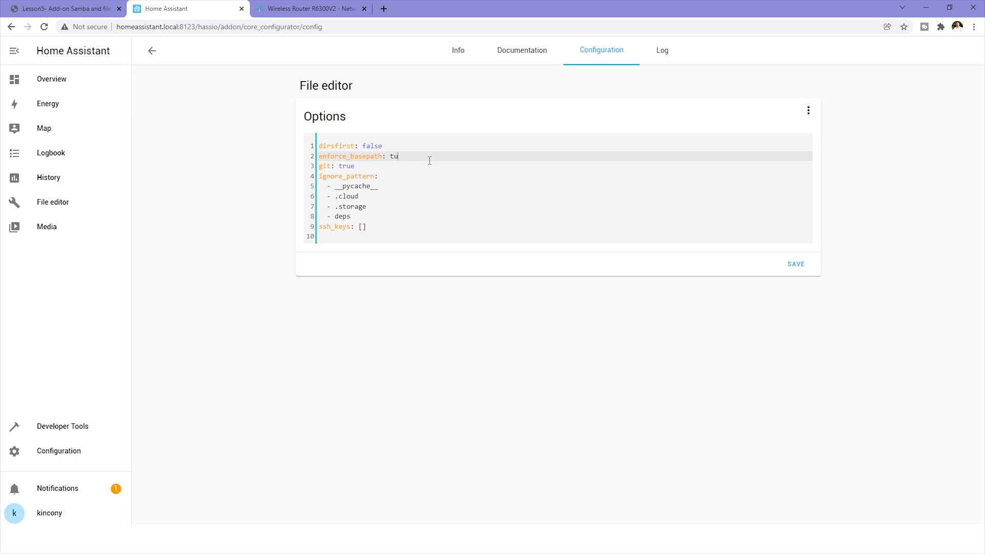
pyautogui.click(795, 265)
pyautogui.click(652, 324)
pyautogui.click(60, 203)
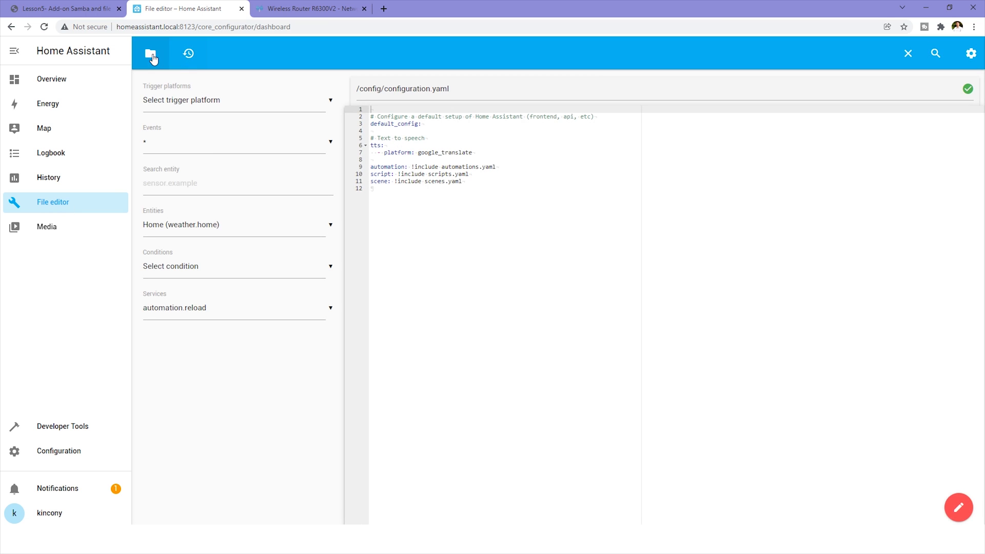
# Step: Confirm the File editor's file browser now opens only at the config folder
pyautogui.click(150, 54)
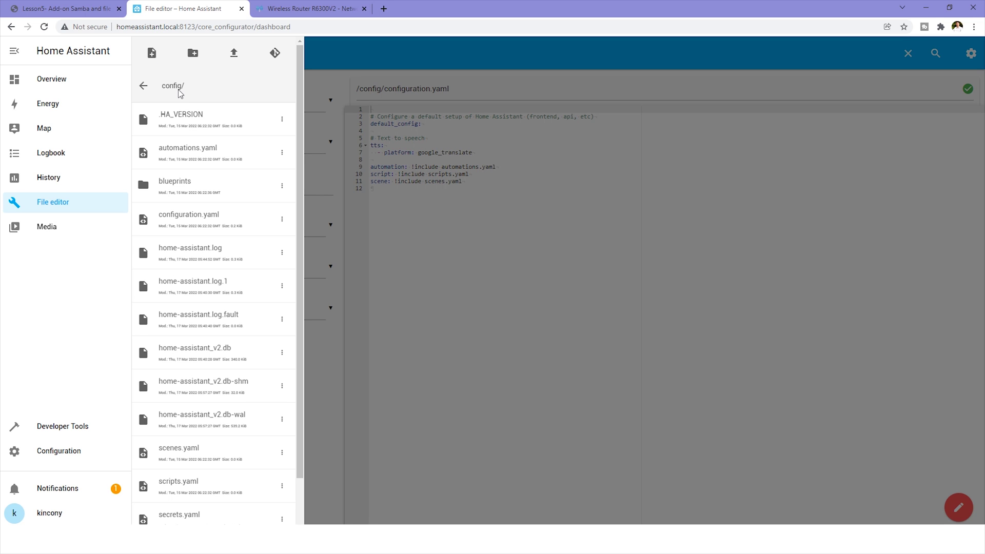
pyautogui.click(369, 227)
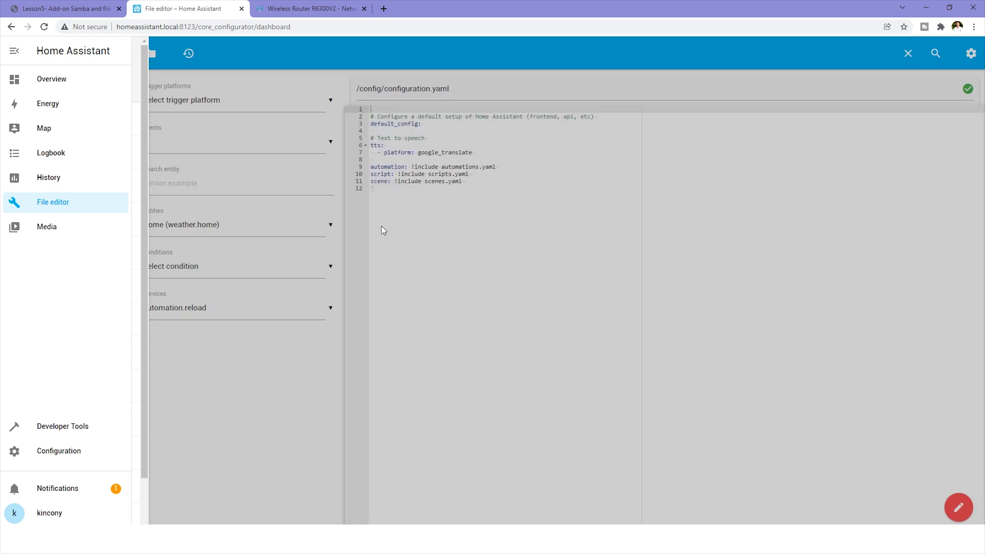
pyautogui.click(73, 9)
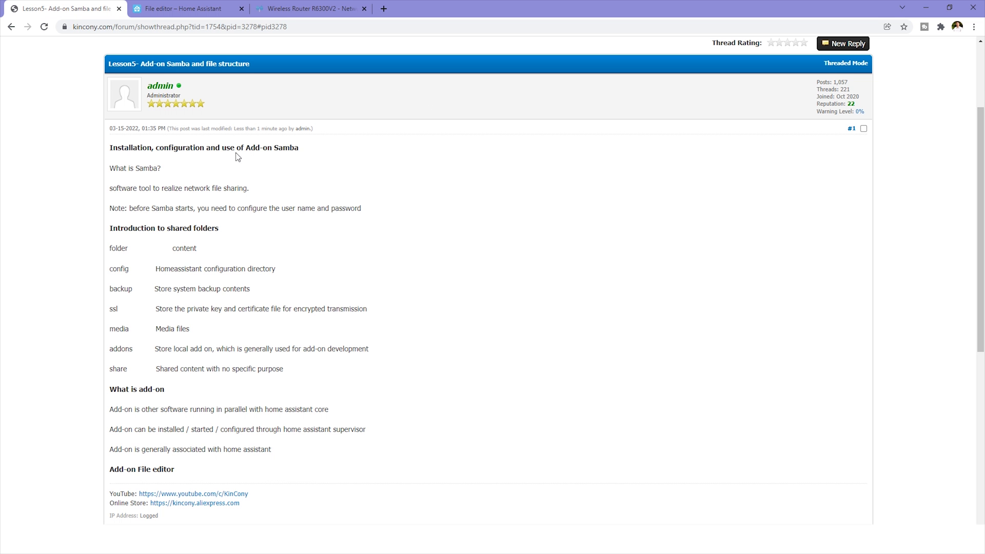
# Step: Highlight the Add-on Samba and Add-on File editor headings in the Lesson5 forum post
pyautogui.moveTo(266, 146); pyautogui.dragTo(300, 149)
pyautogui.moveTo(135, 469); pyautogui.dragTo(180, 469)
pyautogui.click(359, 389)
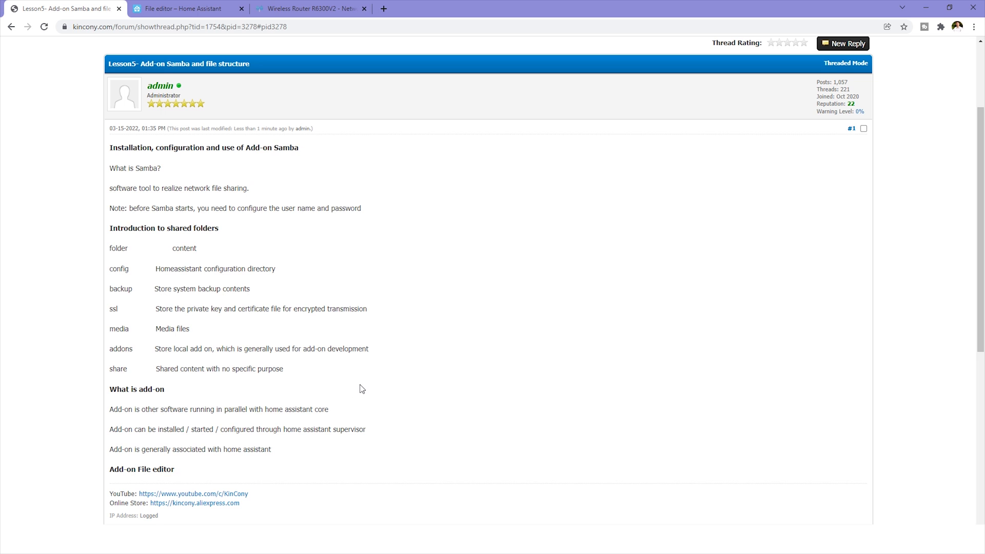